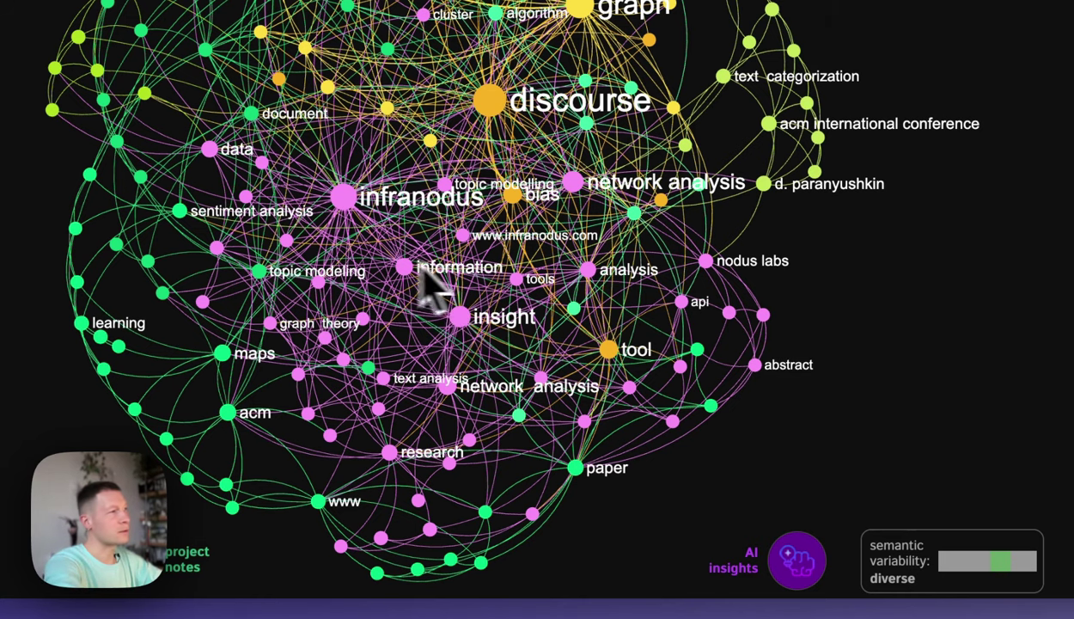
Select the information, insight and network analysis nodes in the graph
left_click(402, 269)
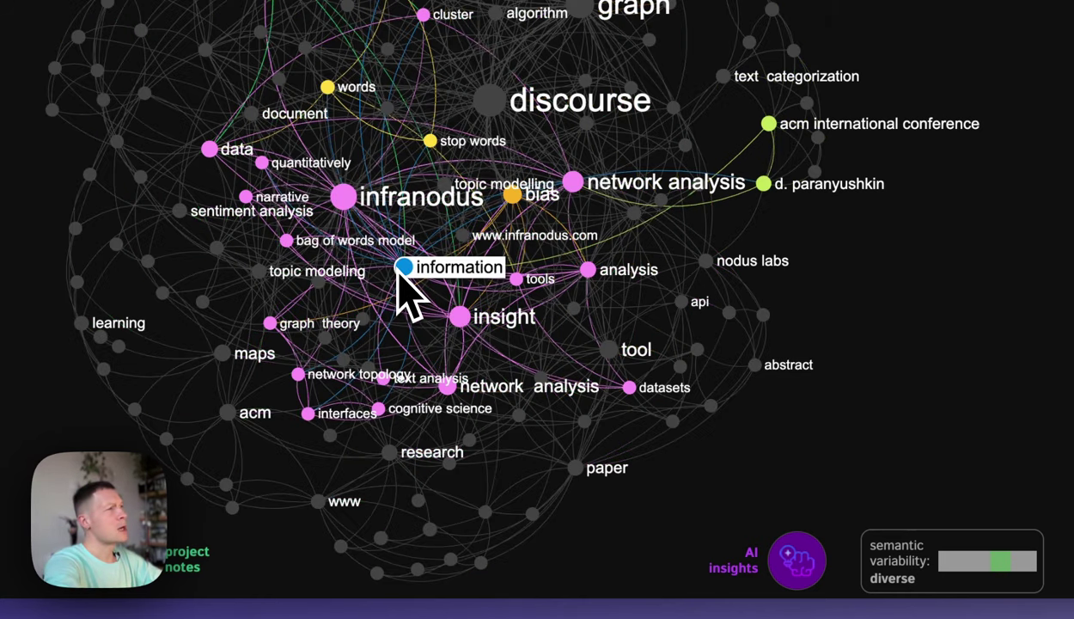
left_click(462, 323)
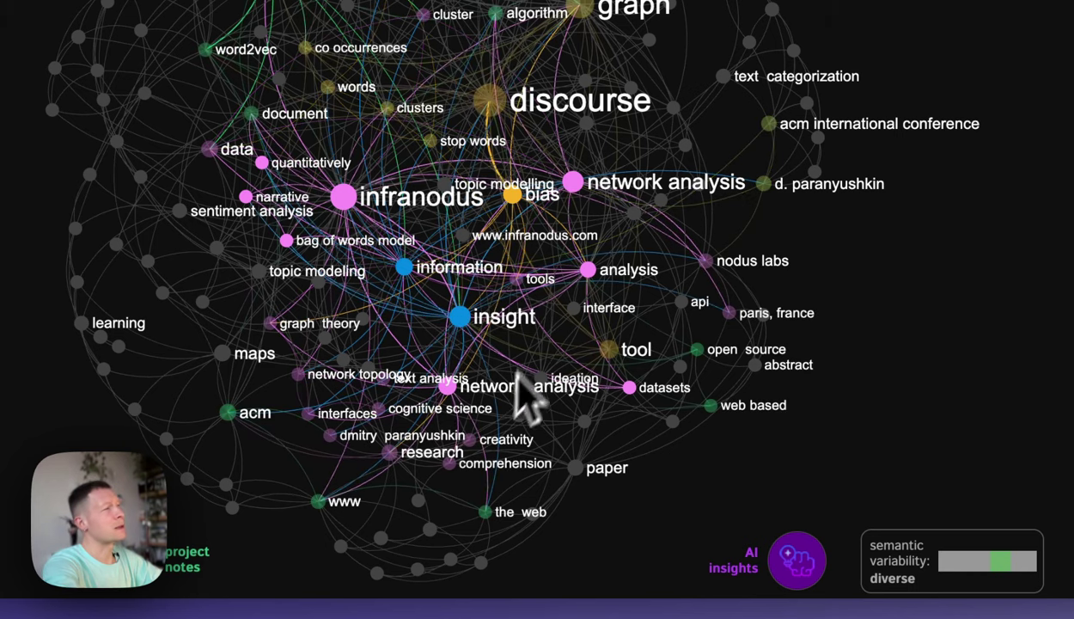
left_click(449, 397)
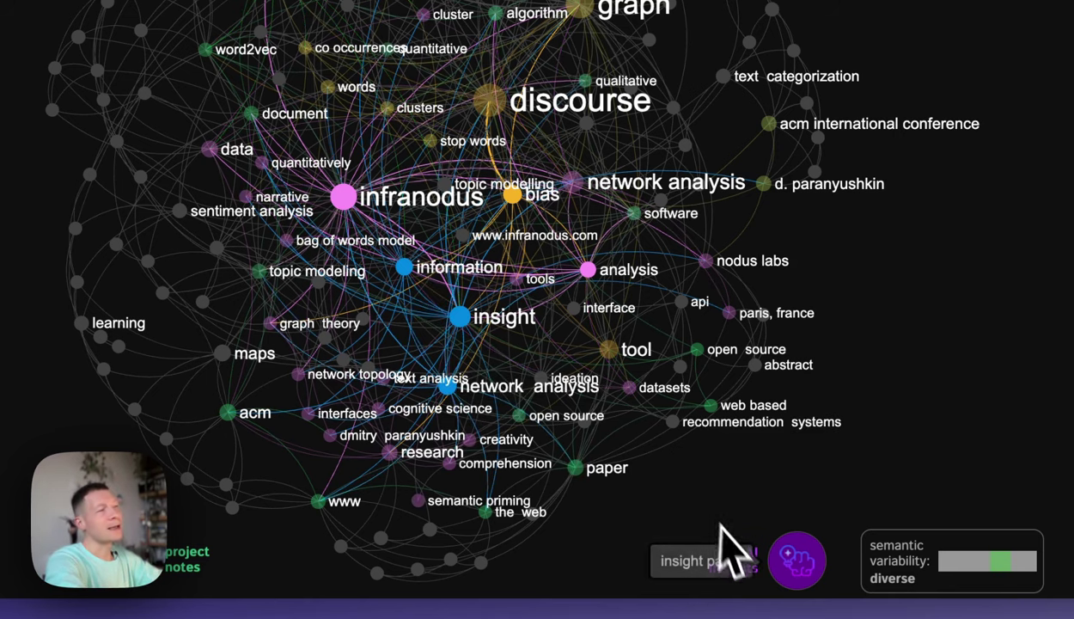
Generate GPT-4 chat ideas for those three concepts, then close them and clear the selection
left_click(811, 576)
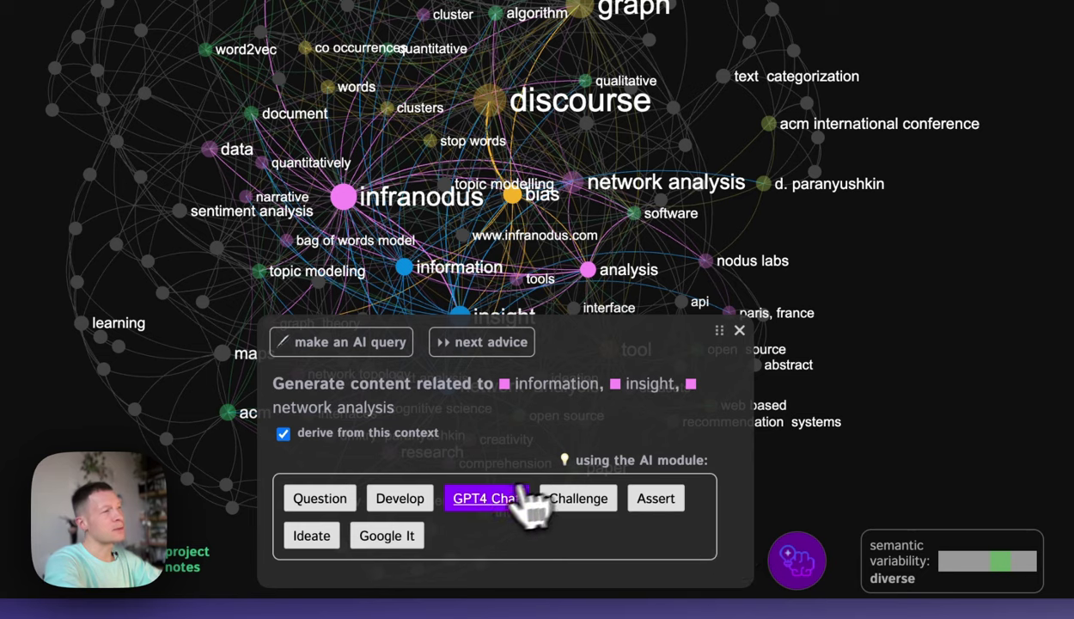
left_click(483, 507)
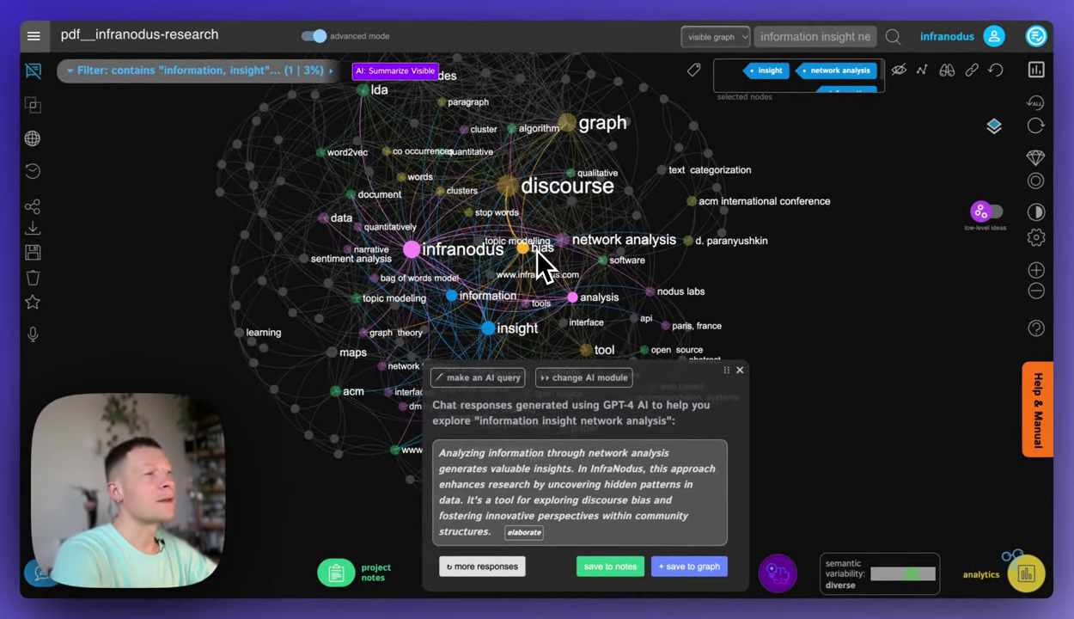
left_click(739, 369)
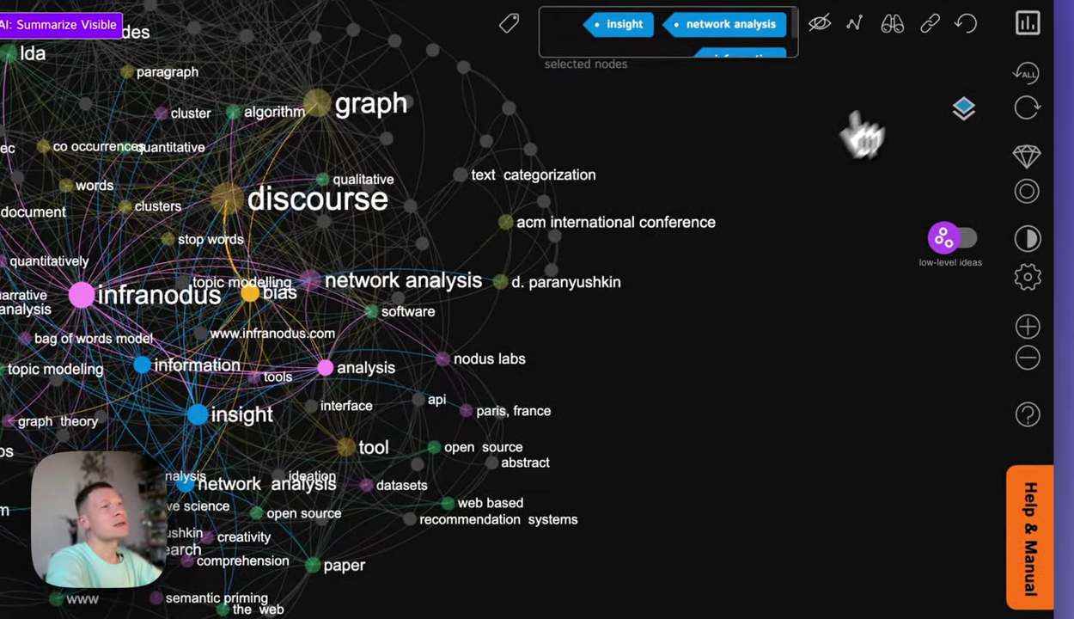
left_click(966, 24)
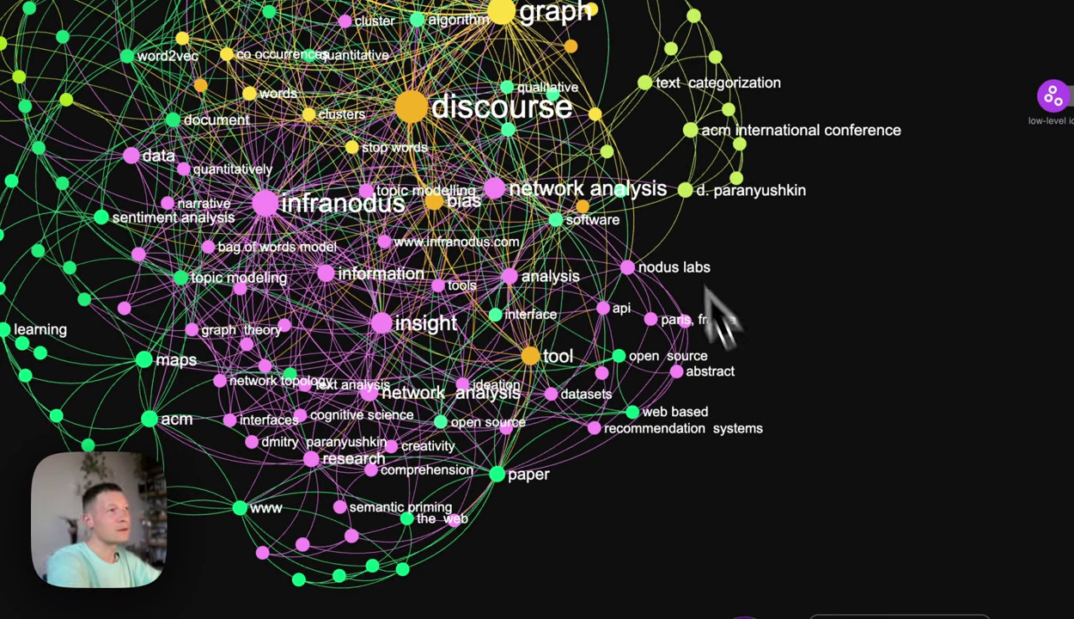
Select the discourse and graph nodes, then go to the Apps welcome page
left_click_drag(510, 163, 530, 225)
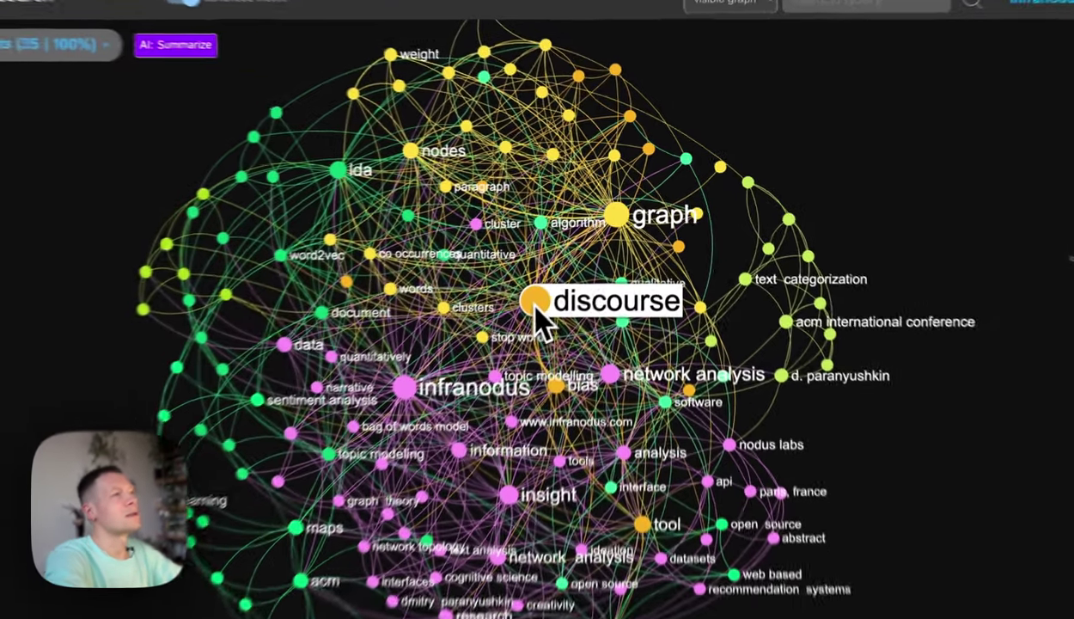
left_click(535, 311)
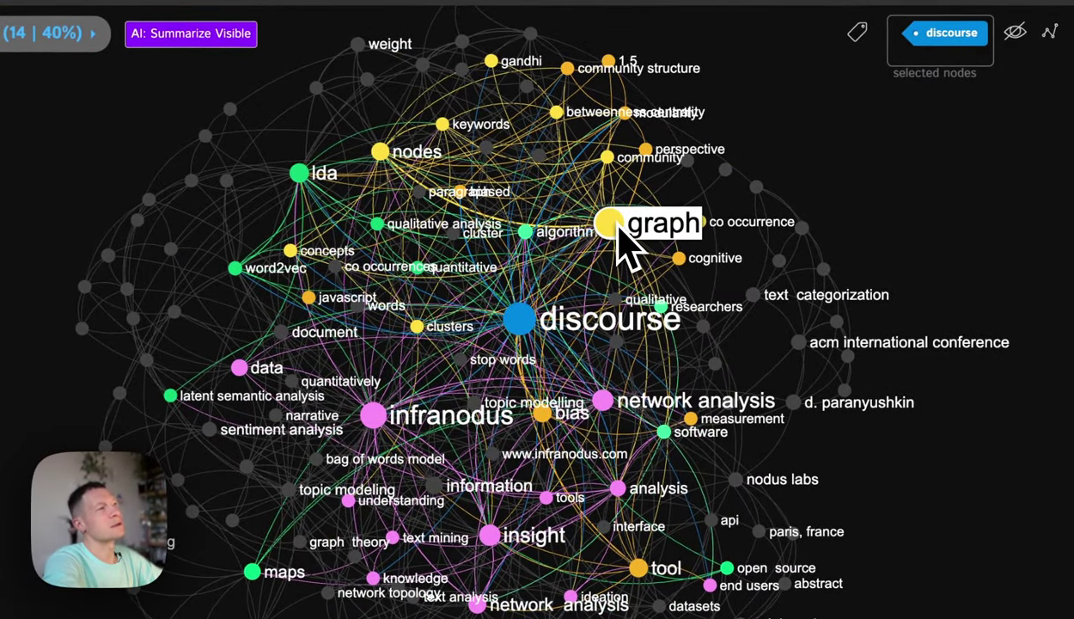
left_click(615, 216)
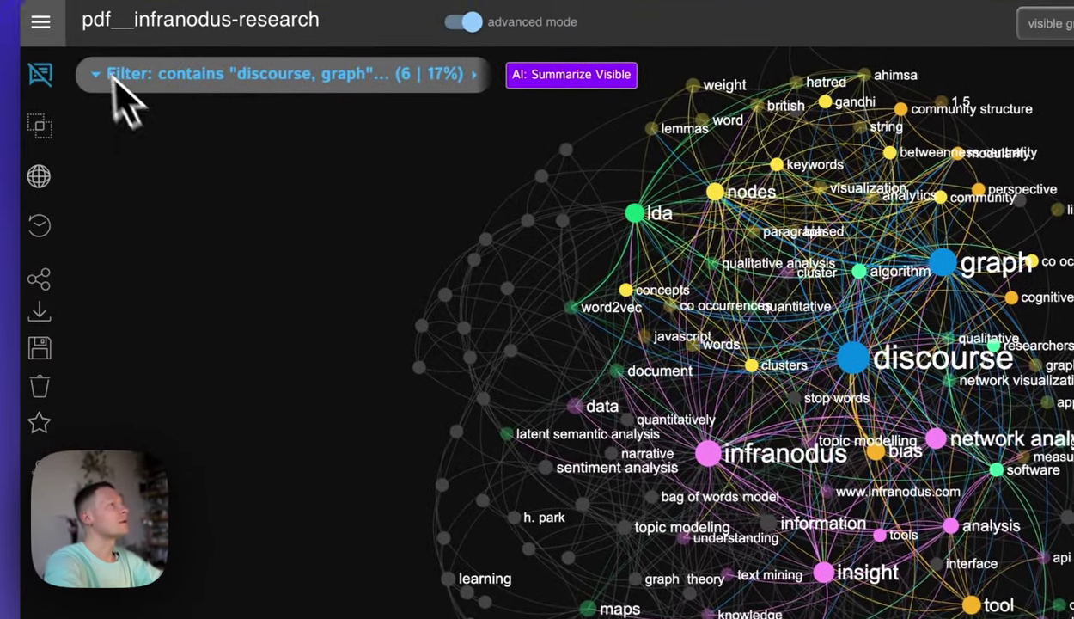
left_click(38, 2)
left_click(124, 157)
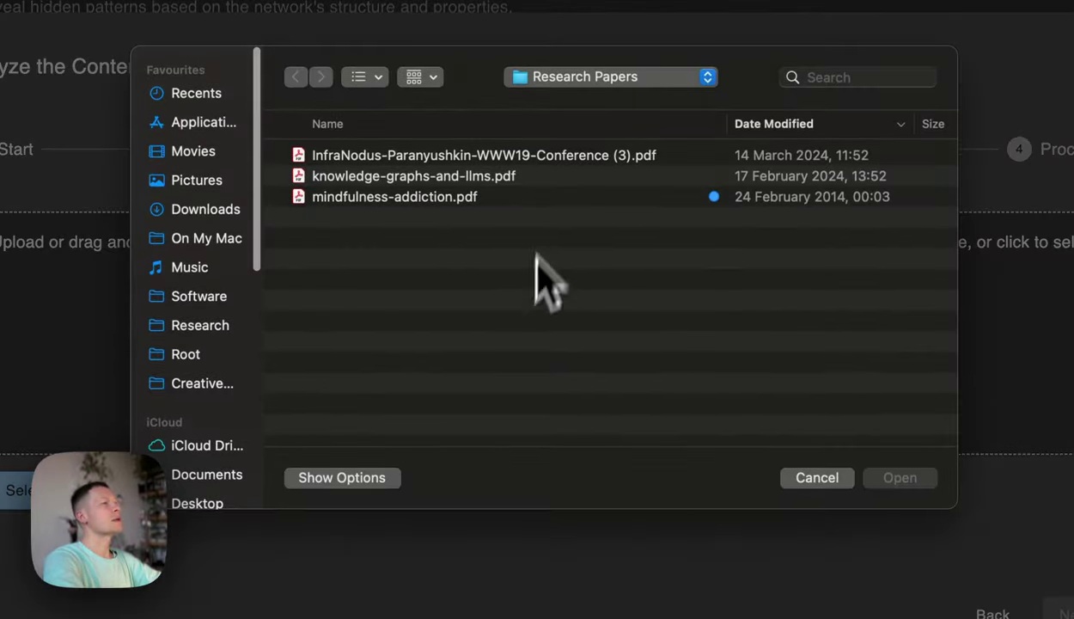
Upload the WWW19 conference PDF and name the target graph pdf__infranodus_research
double_click(527, 157)
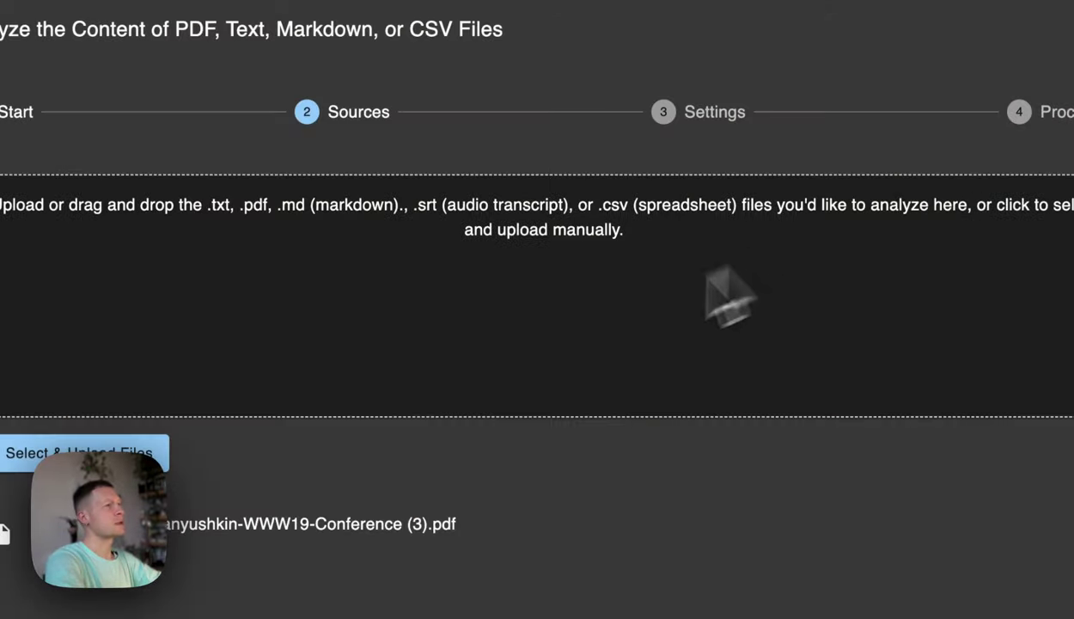
left_click(822, 541)
left_click(626, 176)
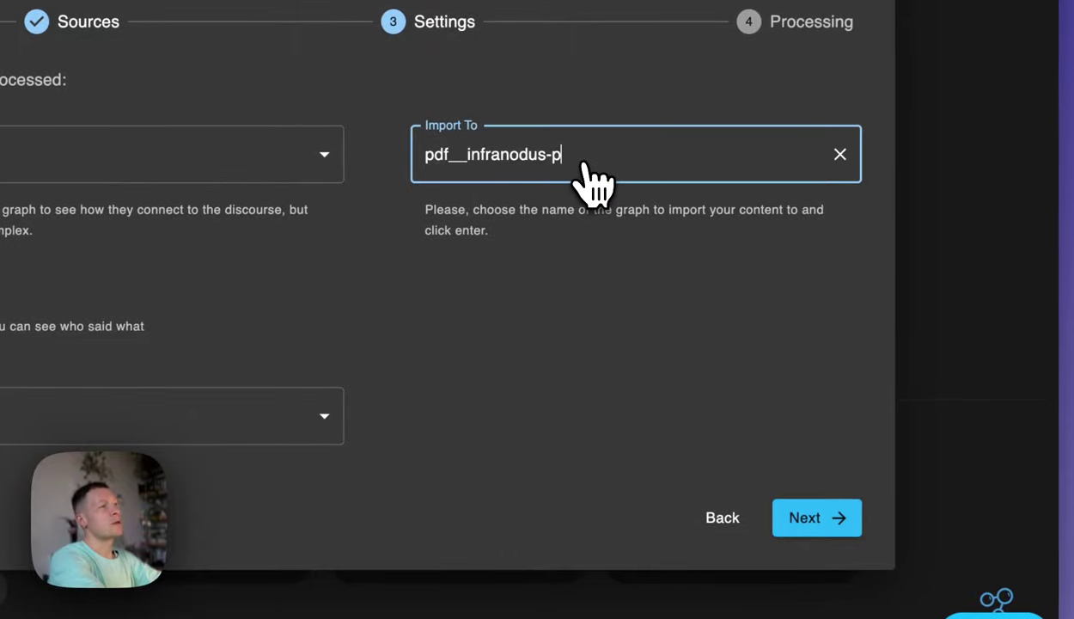
key("BackSpace")
key("BackSpace")
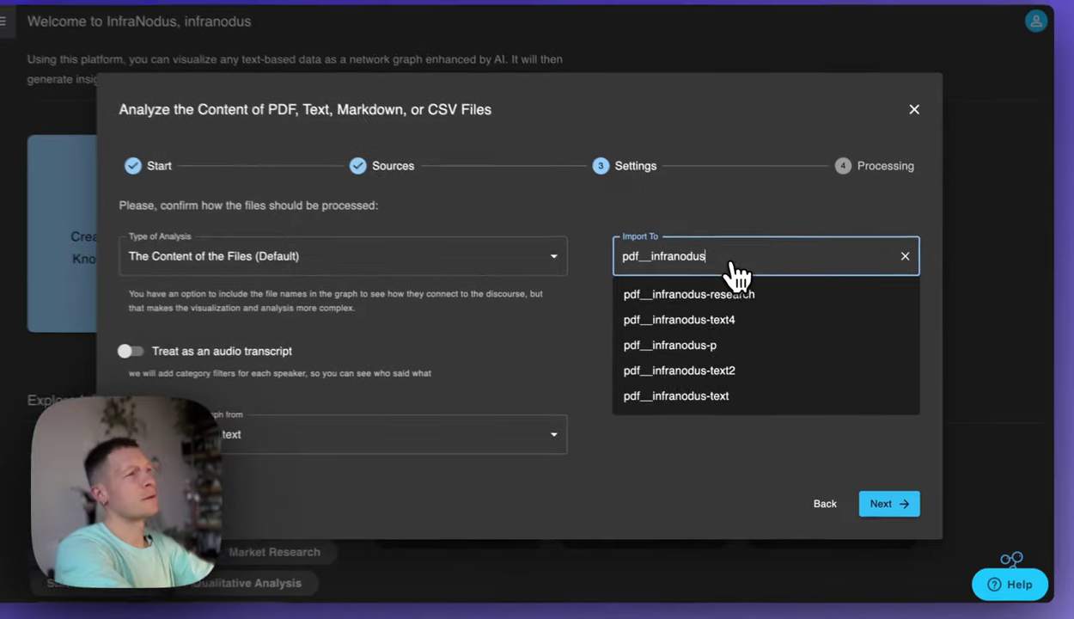
type("resear")
key("BackSpace")
key("BackSpace")
key("BackSpace")
key("BackSpace")
key("BackSpace")
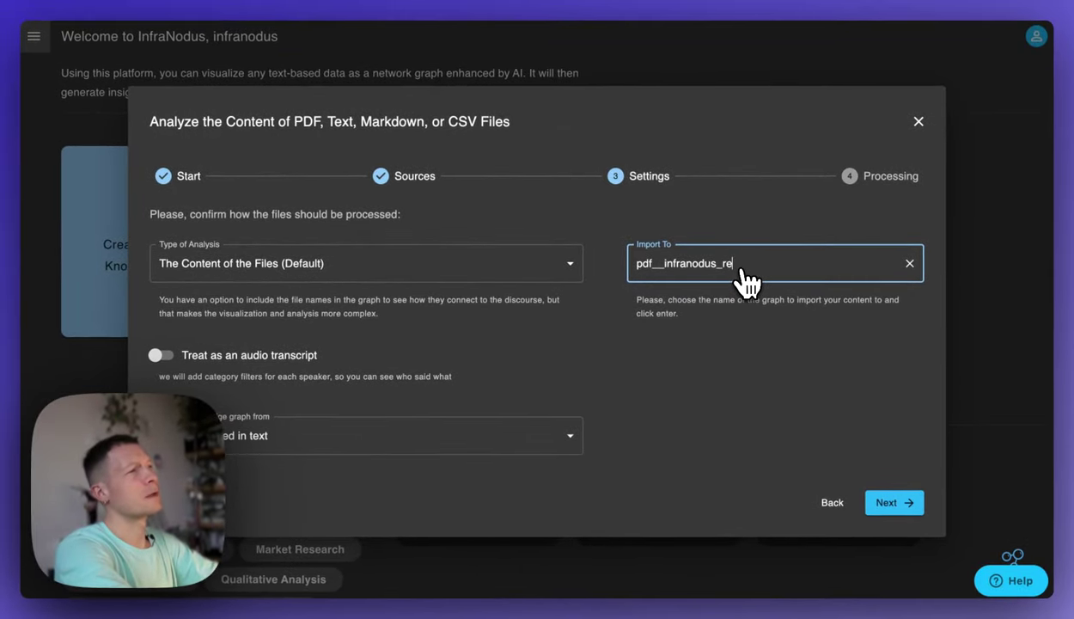
type("esearch")
key("Return")
Build the graph from detected entities only and start processing the PDF
left_click(348, 436)
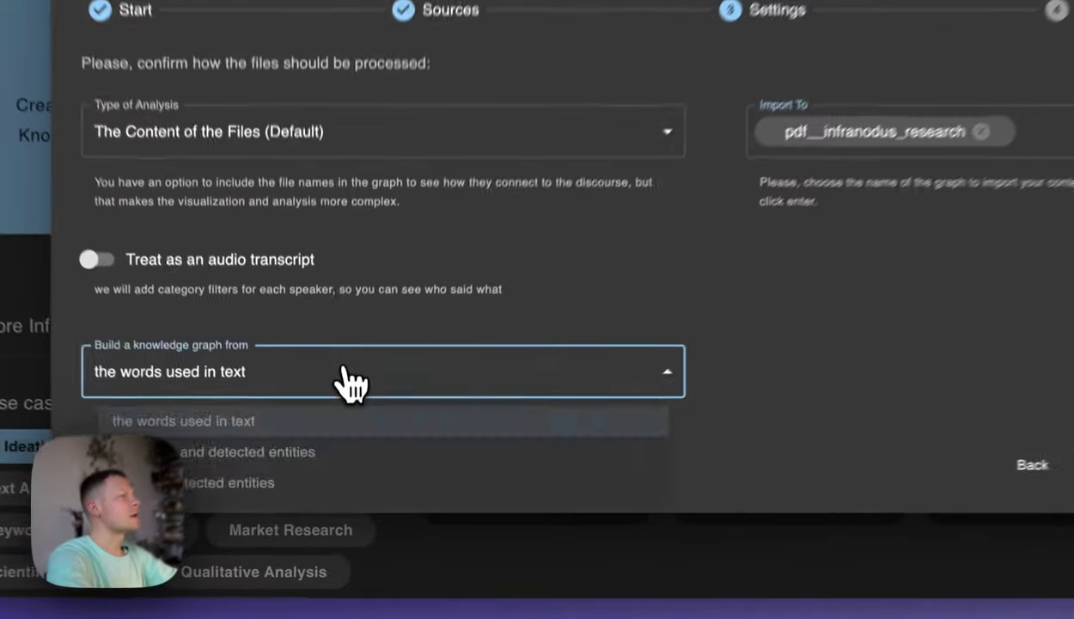
left_click(277, 482)
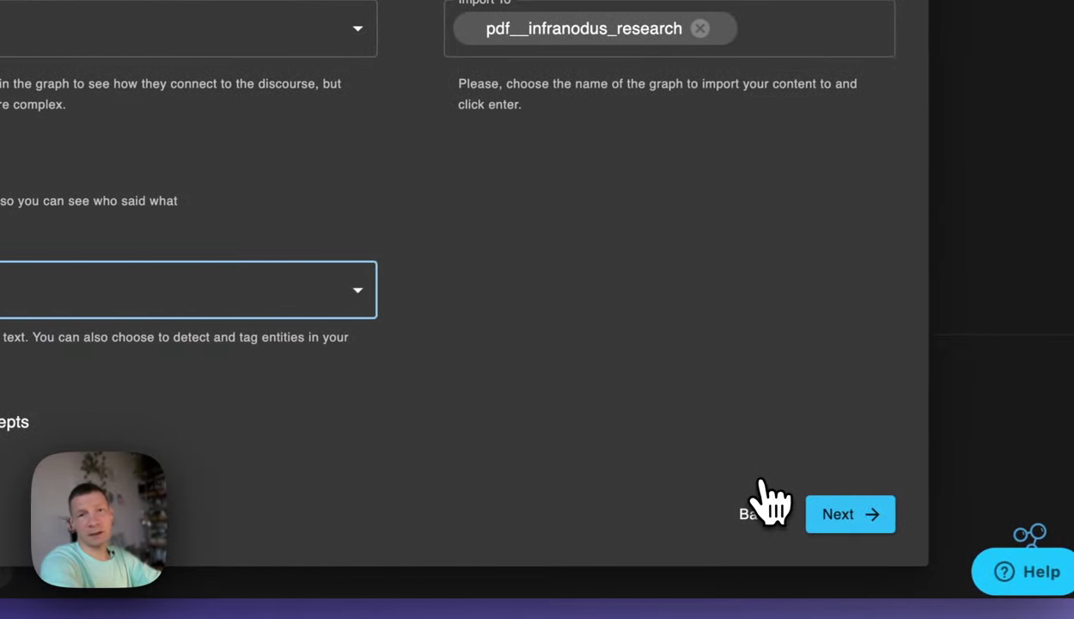
left_click(835, 515)
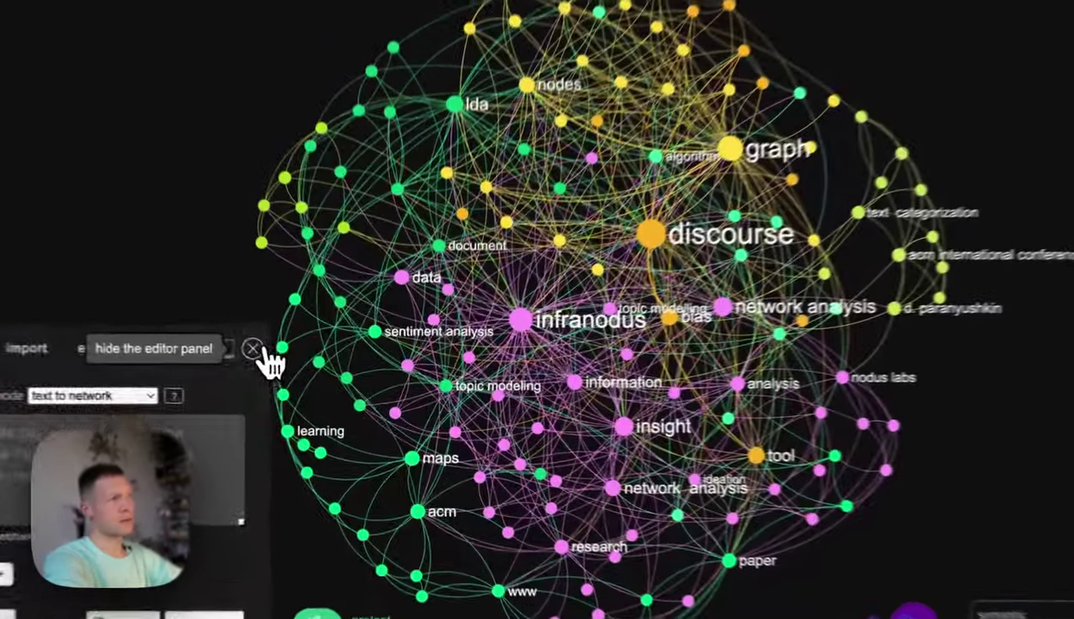
left_click(288, 365)
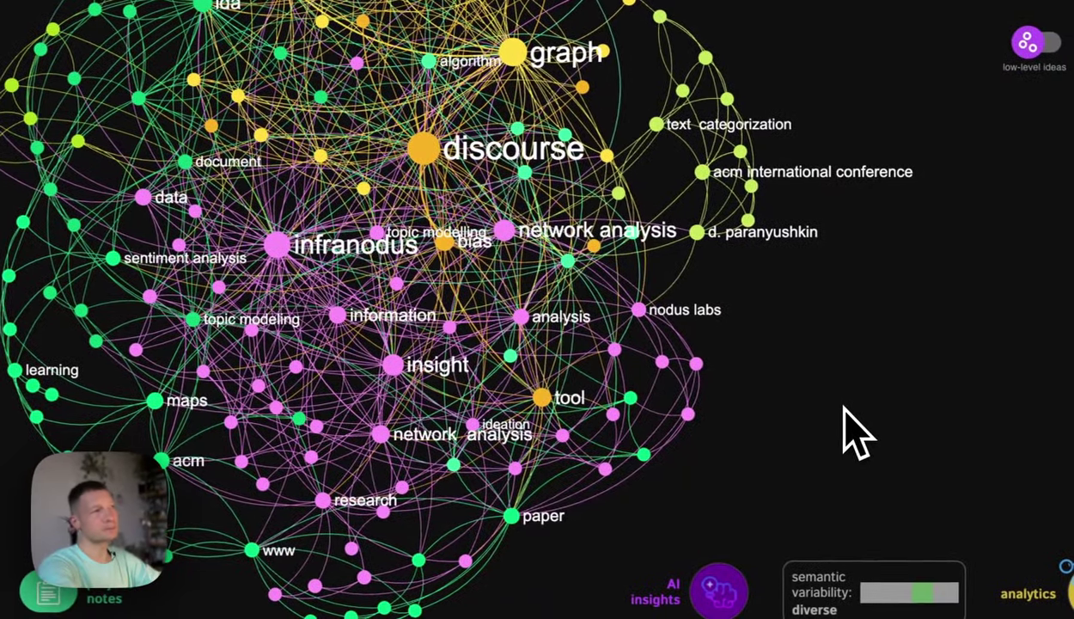
left_click_drag(864, 414, 810, 415)
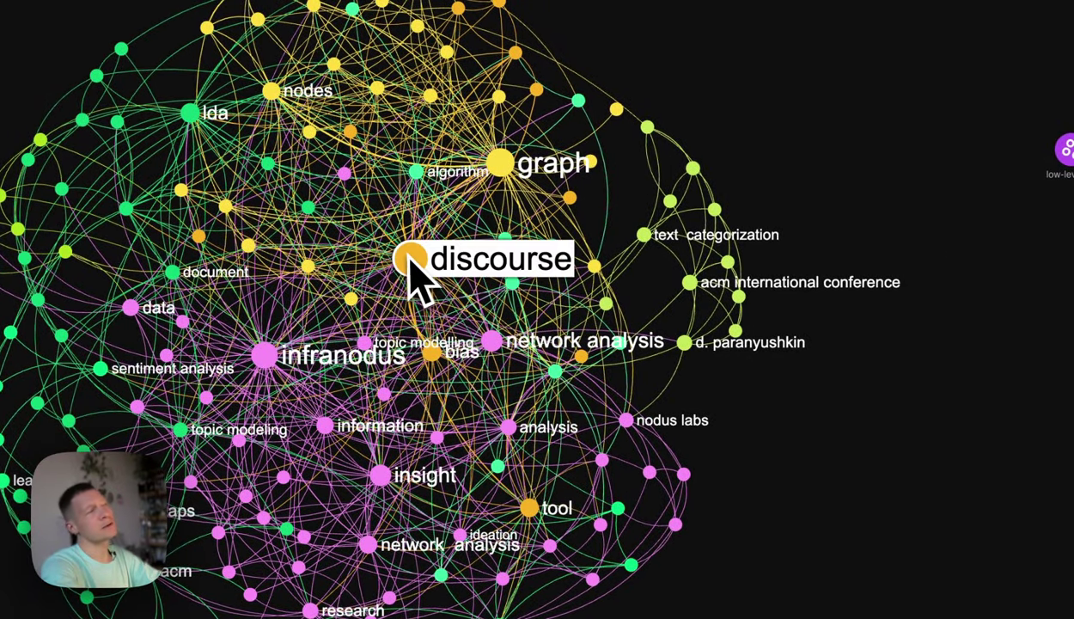
left_click(409, 262)
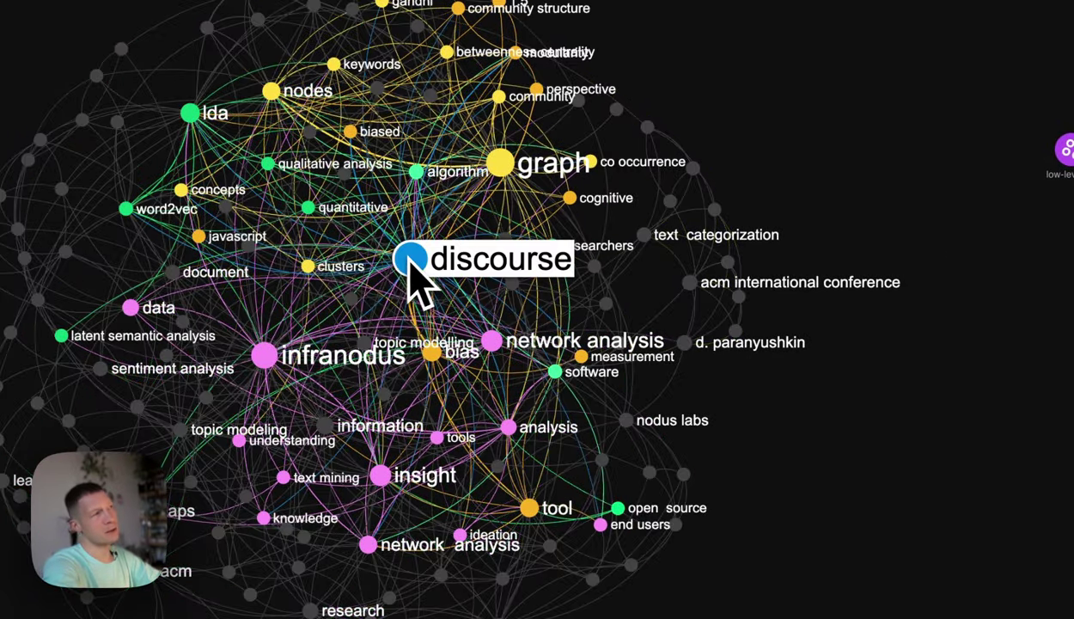
left_click(509, 171)
left_click(513, 171)
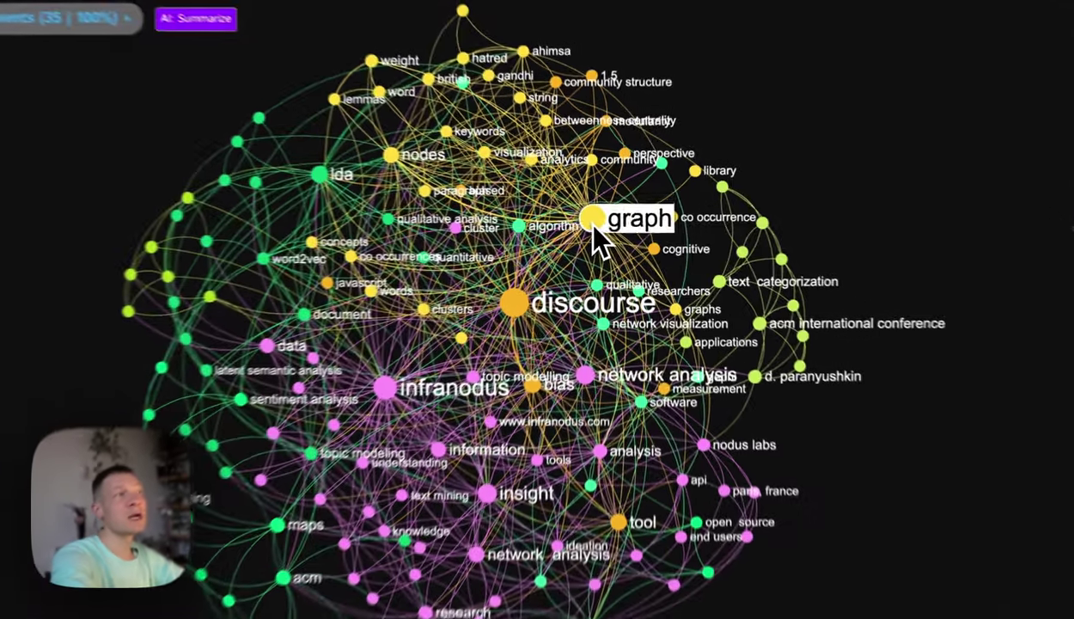
left_click(606, 225)
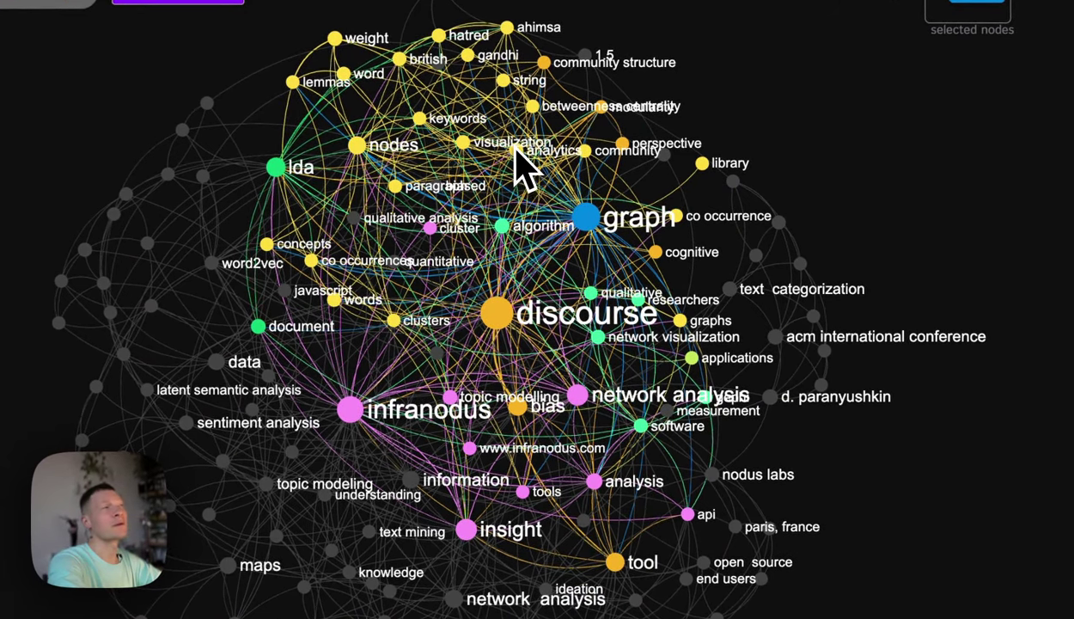
left_click(516, 150)
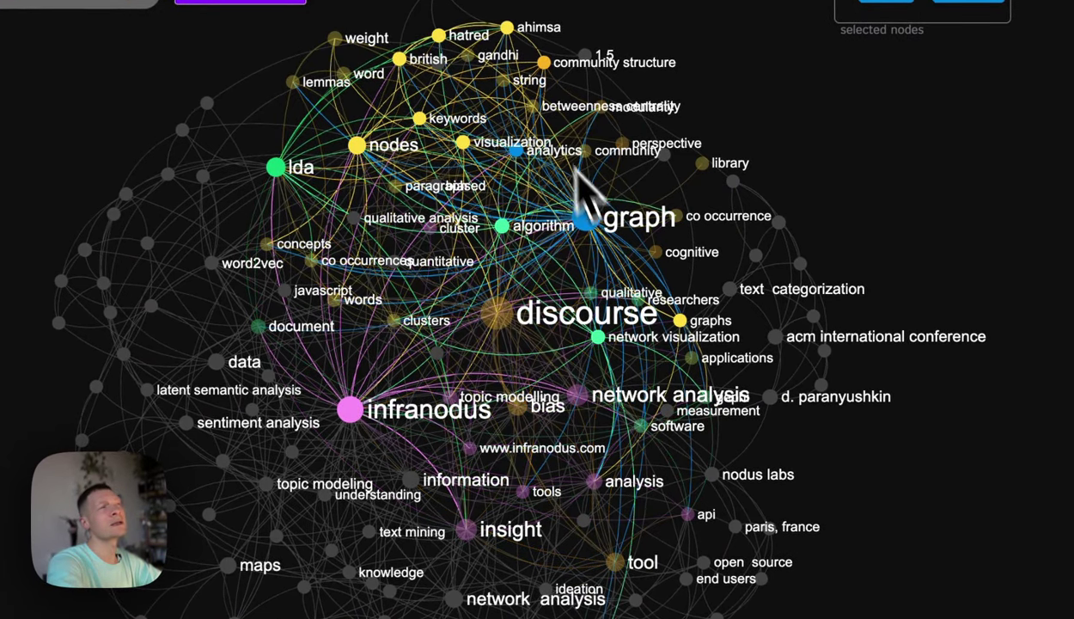
left_click(537, 110)
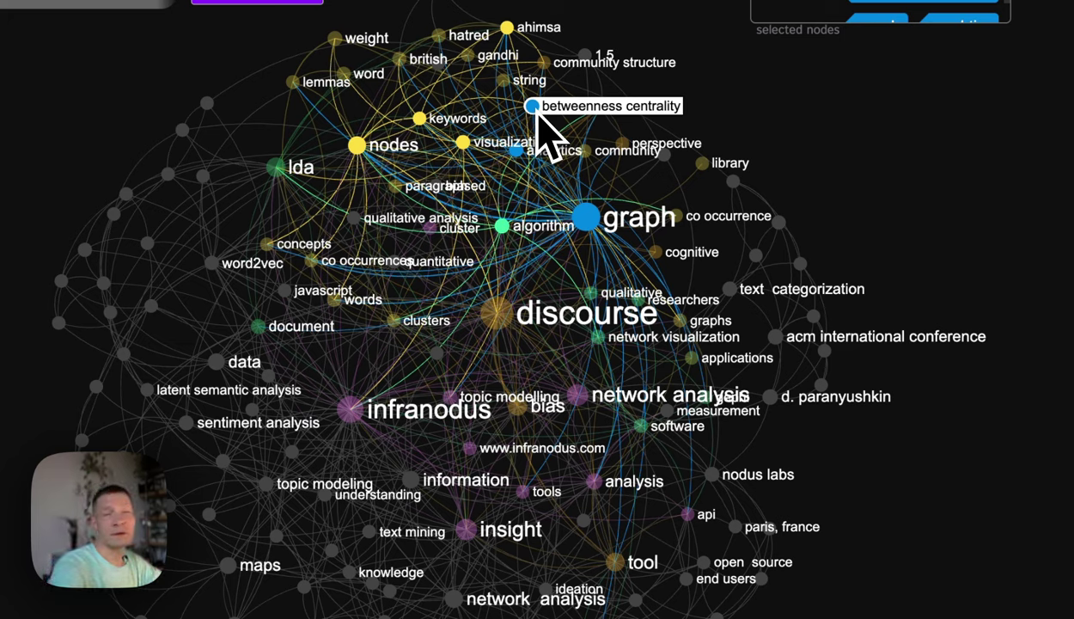
left_click(535, 109)
left_click(516, 150)
left_click(587, 225)
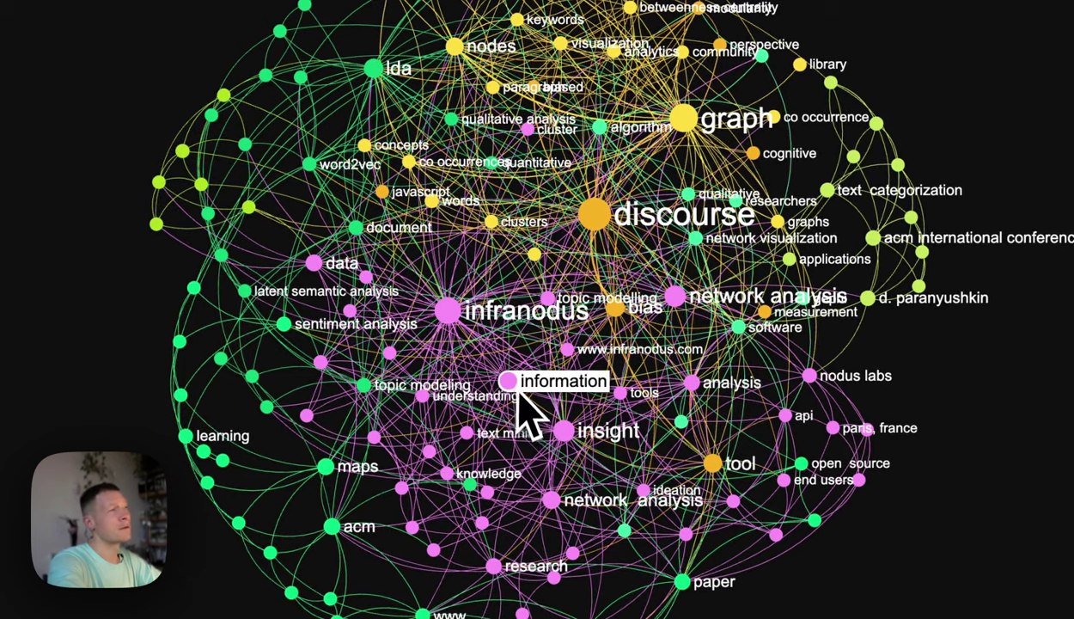
left_click(564, 431)
left_click(551, 501)
left_click(571, 434)
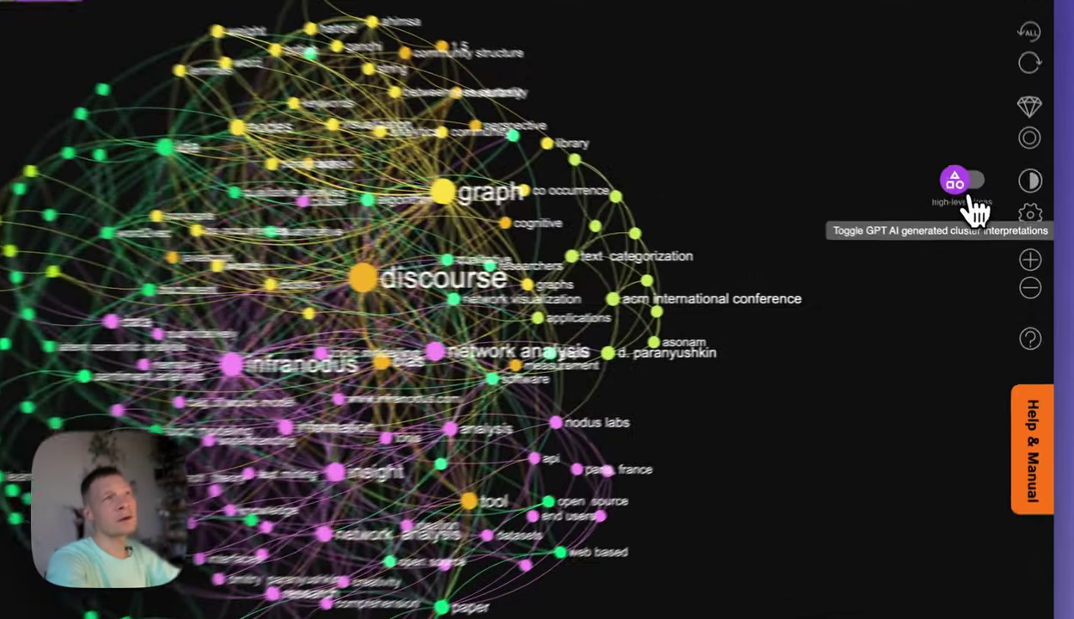
Switch to high-level ideas to show AI topic names, briefly highlighting Network Analysis
left_click(988, 213)
left_click(980, 202)
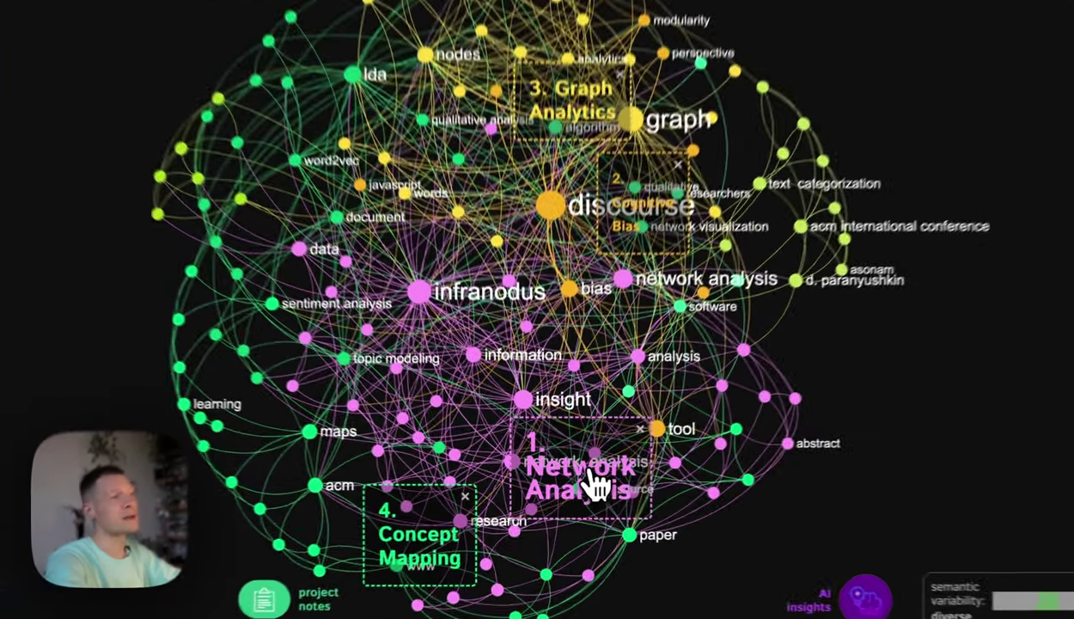
left_click(612, 492)
left_click(600, 481)
Point out the Concept Mapping and Graph Analytics cluster labels
double_click(401, 574)
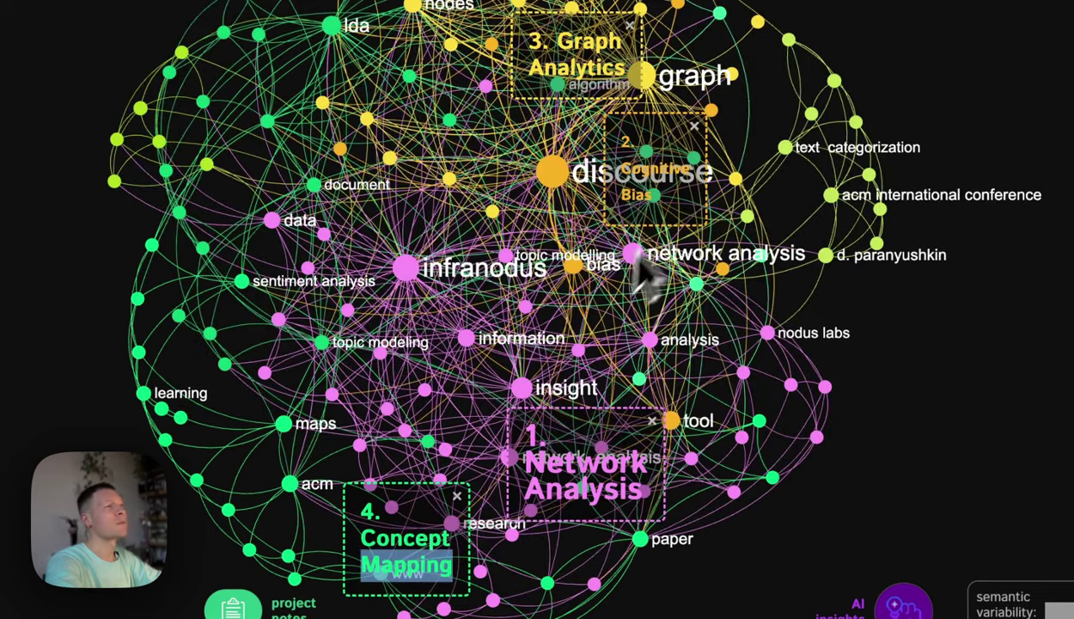
double_click(653, 176)
double_click(591, 67)
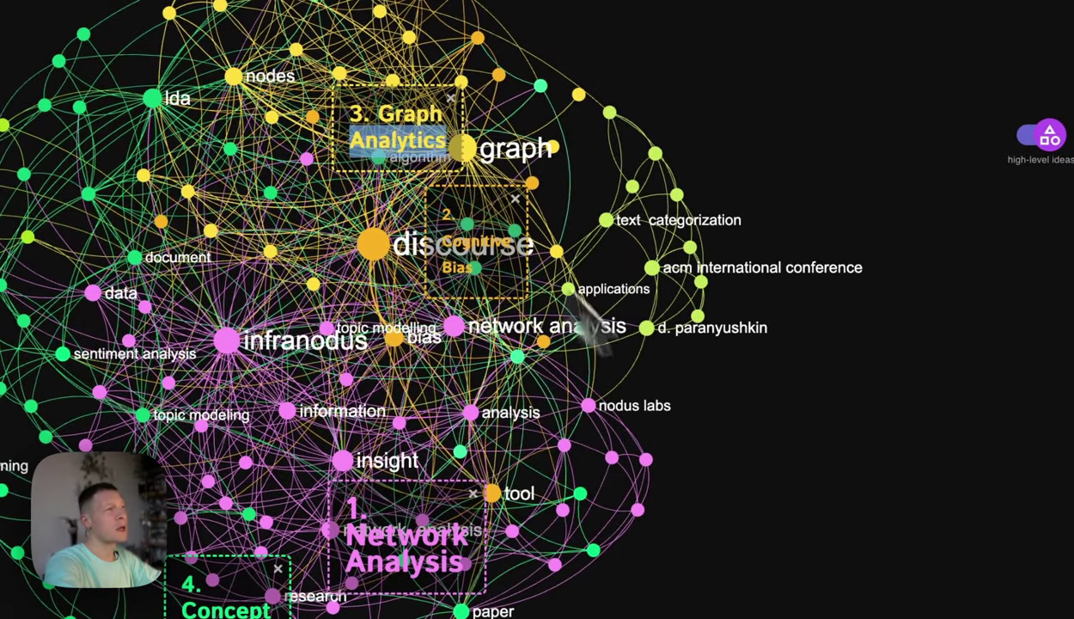
left_click(841, 536)
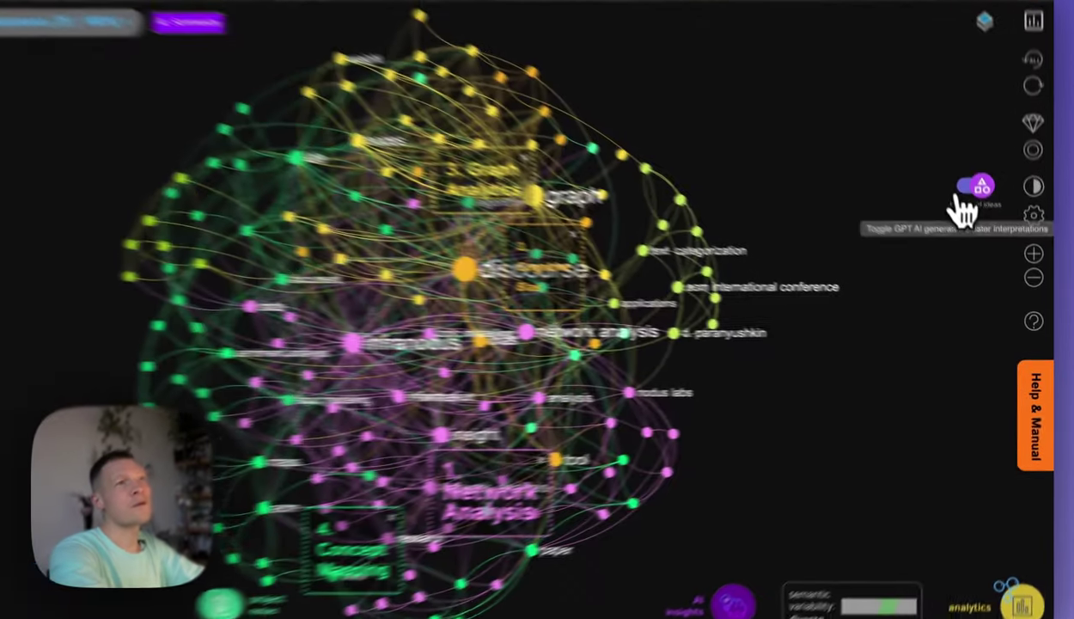
Hide the AI cluster names and browse the AI insight suggestions
left_click(963, 193)
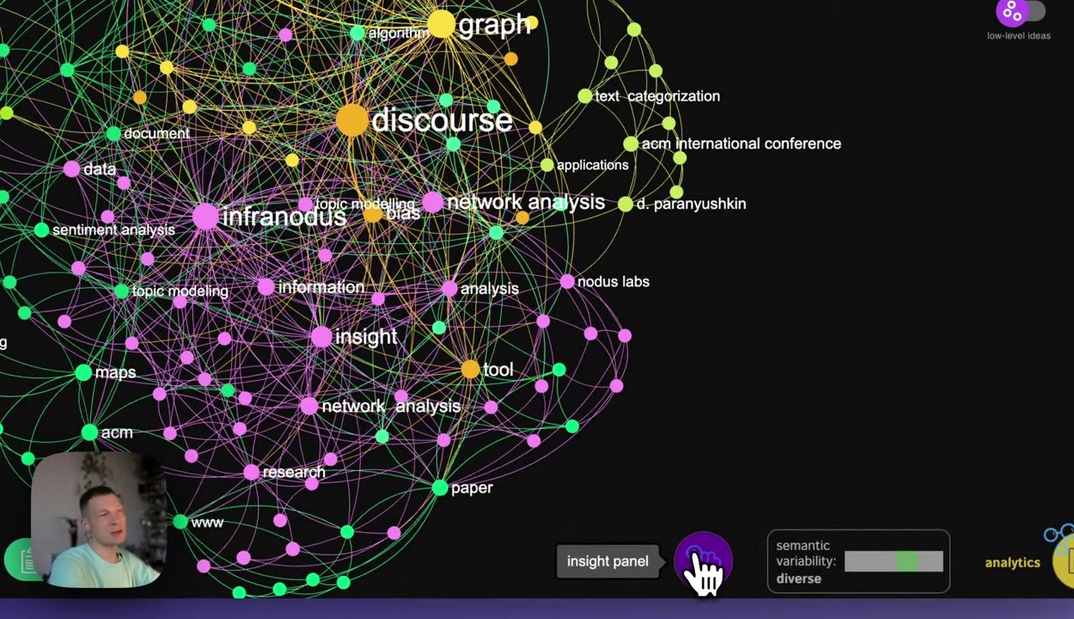
left_click(697, 573)
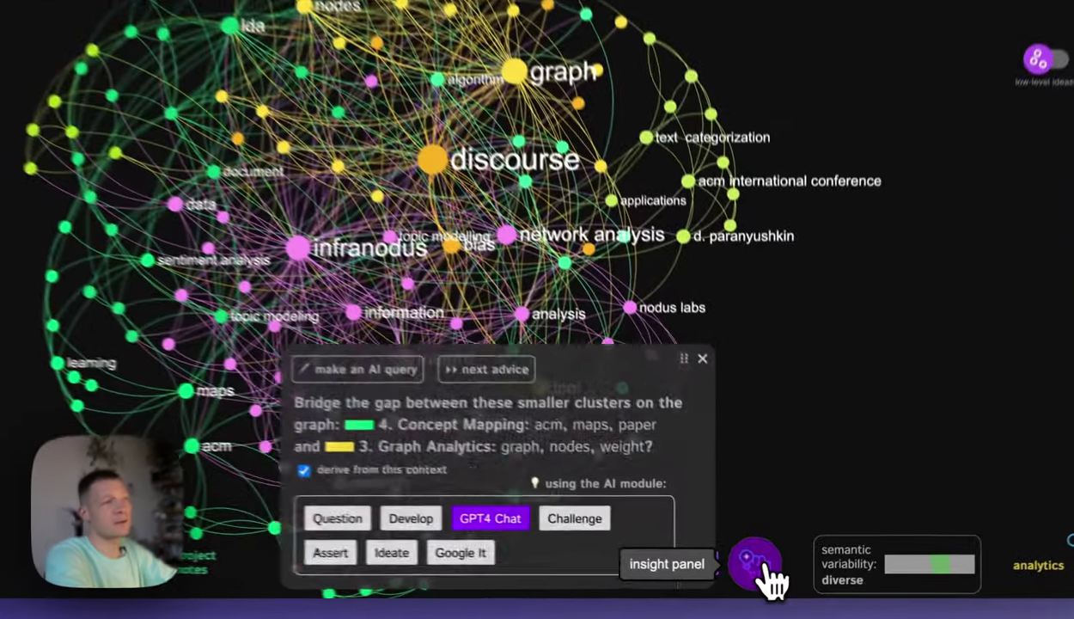
left_click(777, 571)
left_click(778, 571)
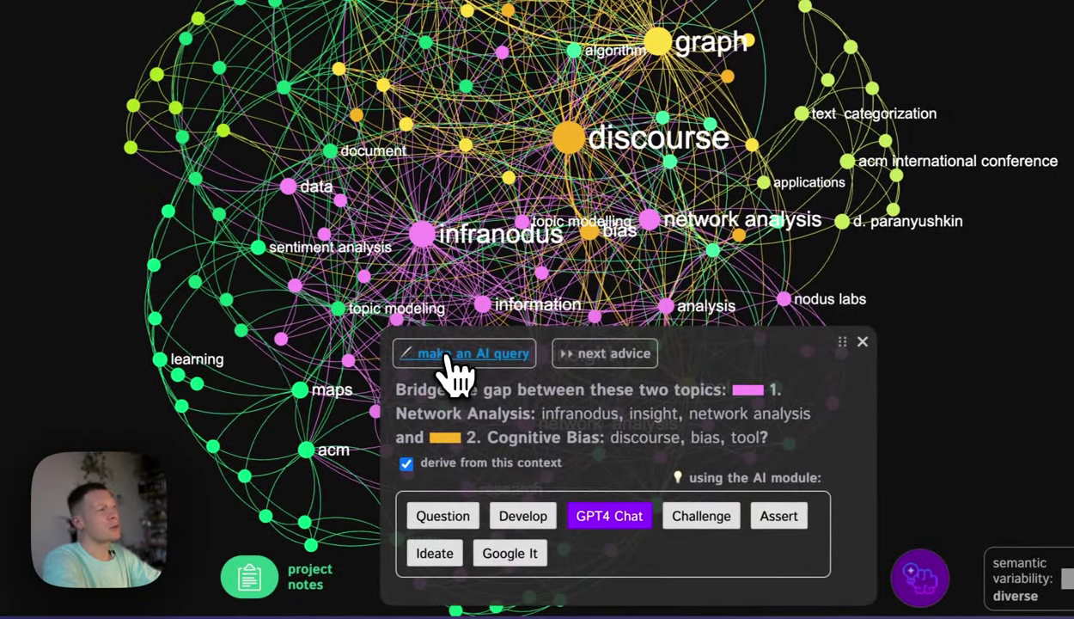
Ask GPT-4 chat 'What is this text about?' and dismiss its answer
left_click(198, 335)
left_click(515, 413)
type("What is this te")
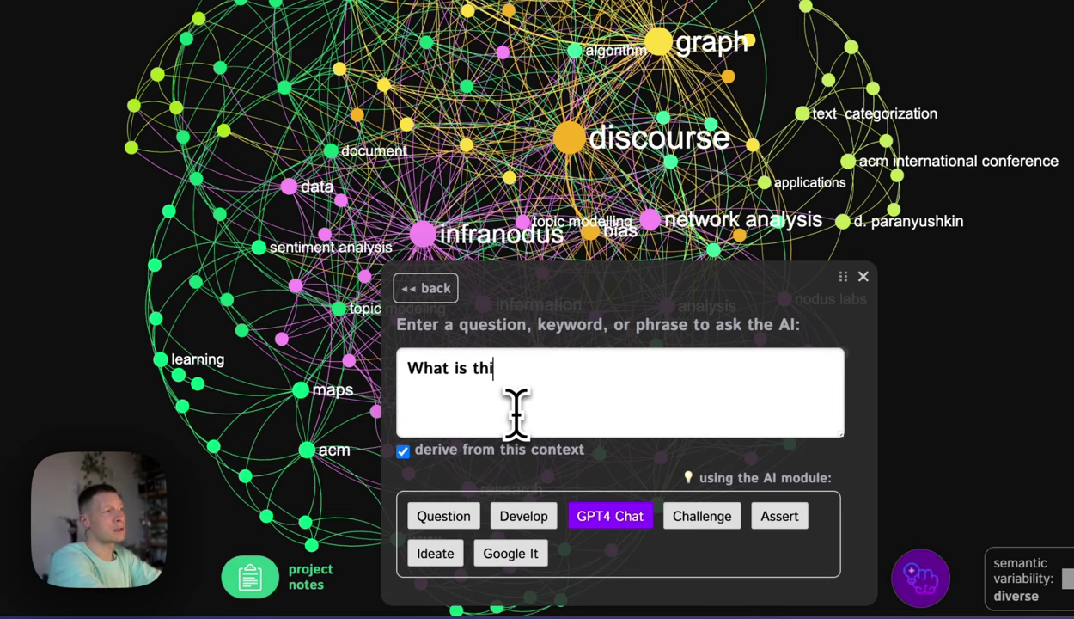
type("xt about?")
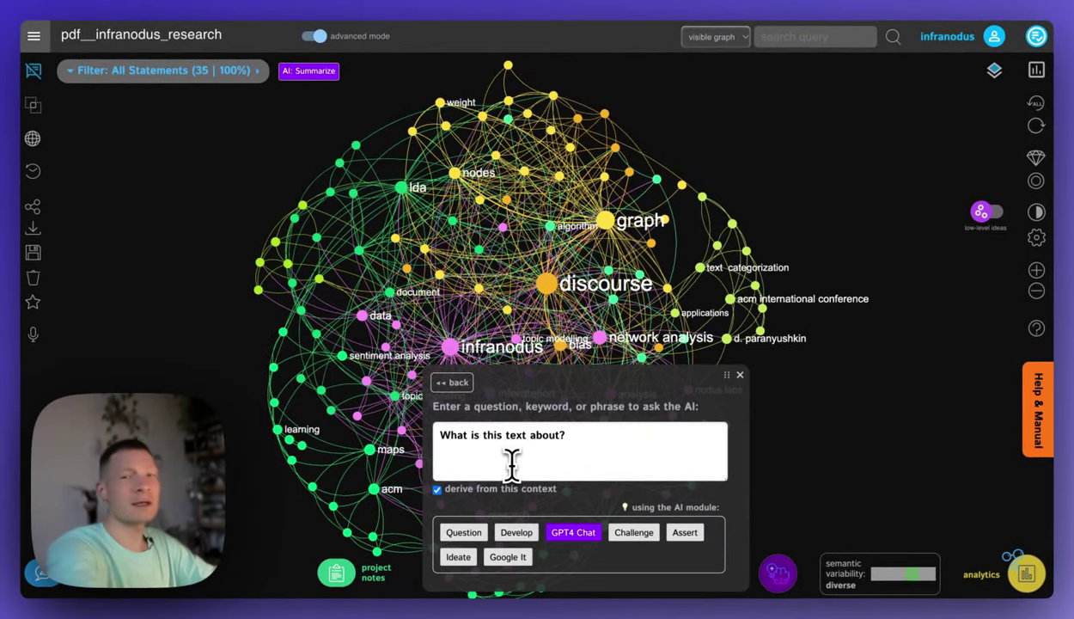
left_click(572, 533)
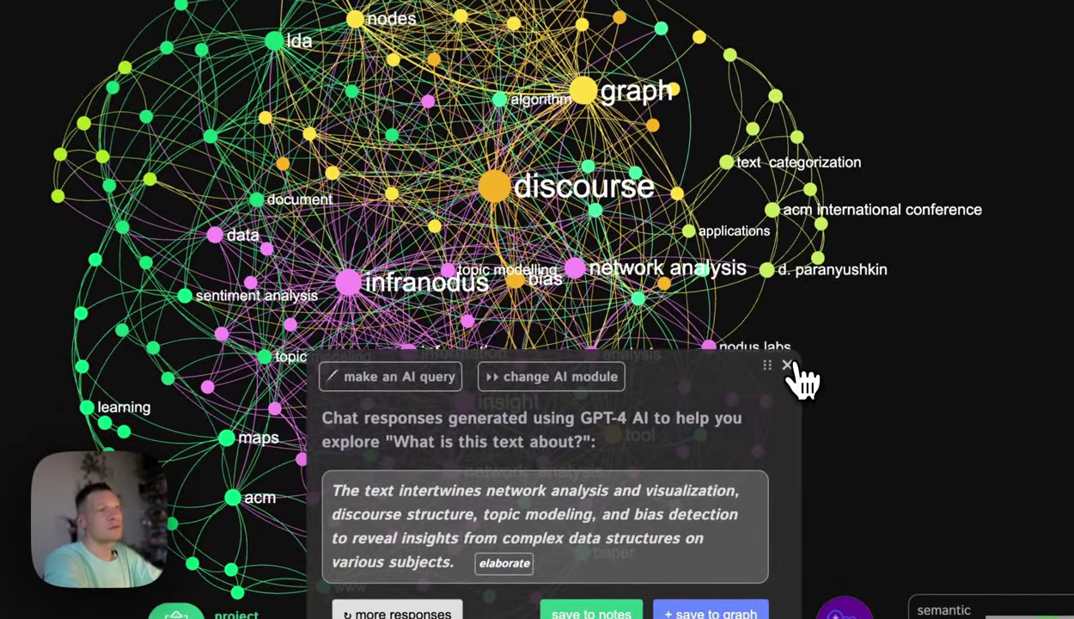
left_click(740, 401)
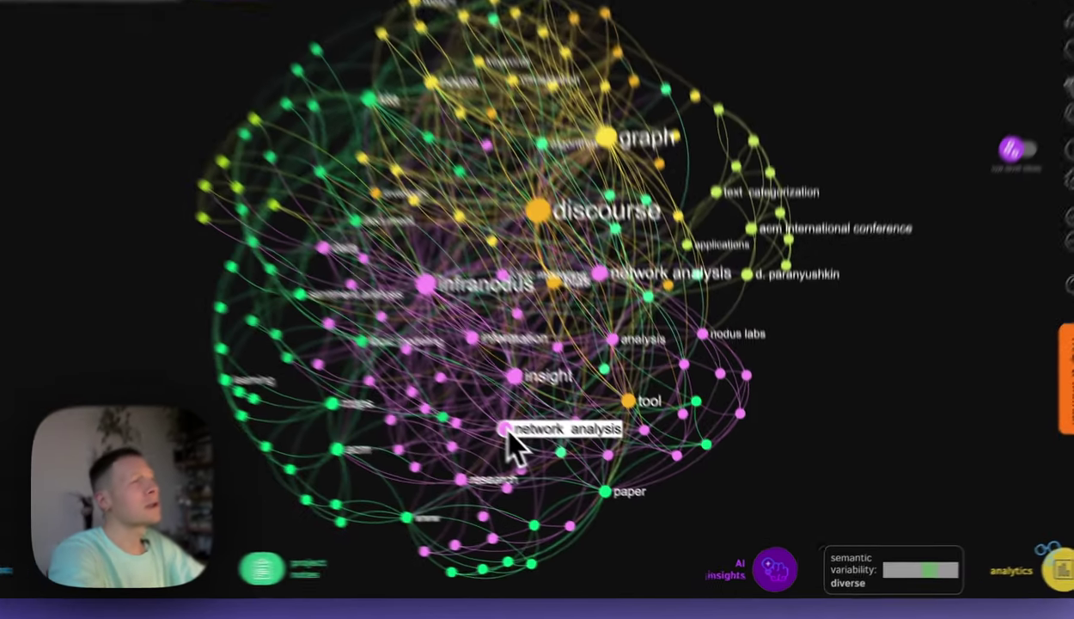
Select the network analysis and insight nodes and open AI suggestions for them
left_click(554, 453)
left_click(430, 309)
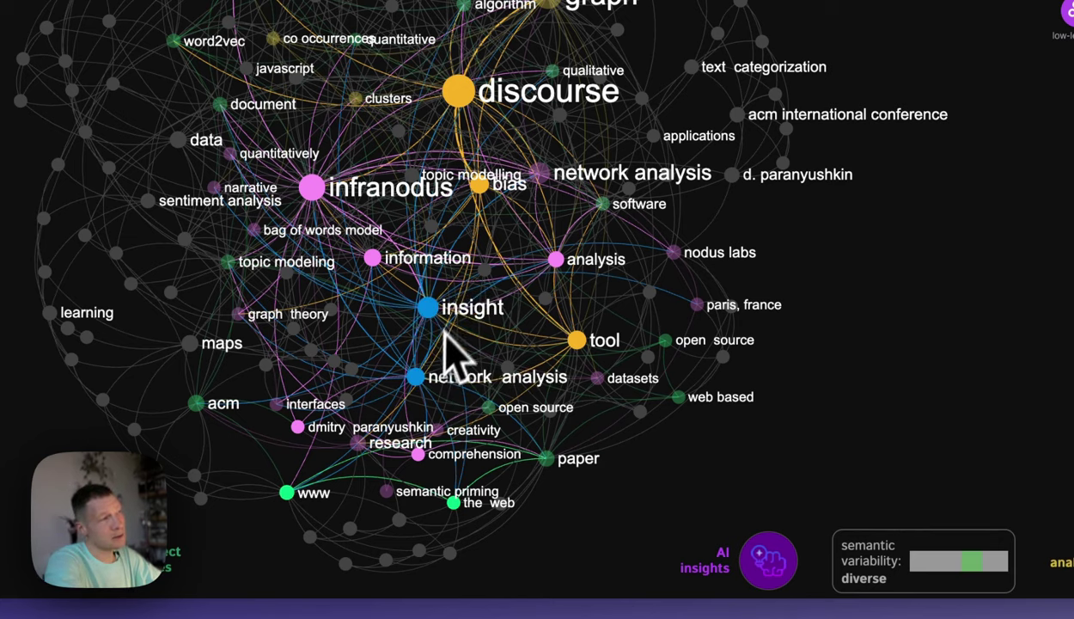
left_click(782, 553)
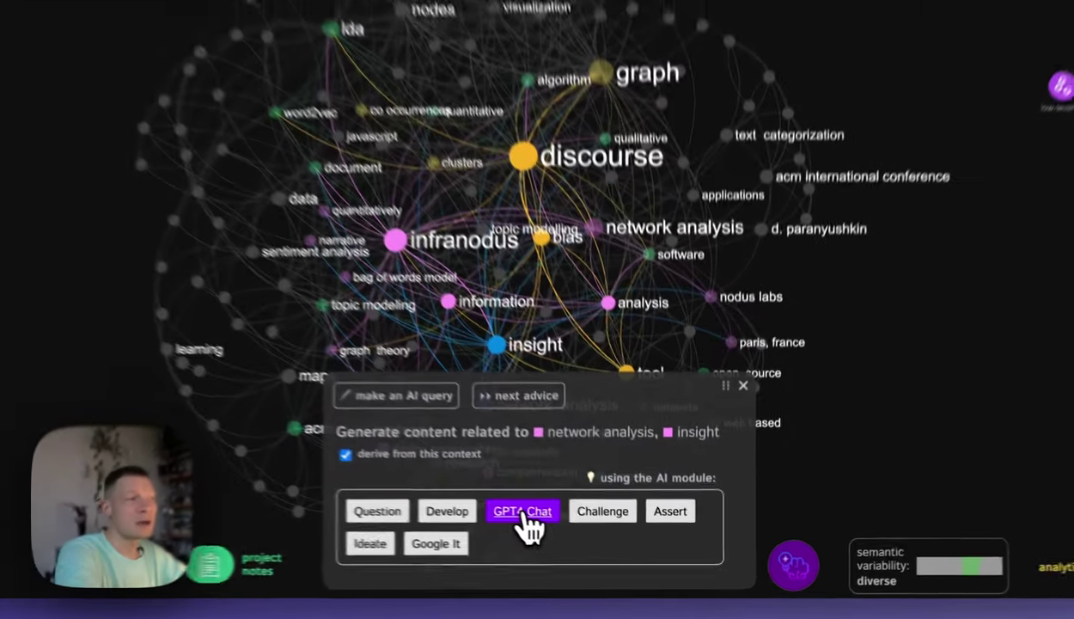
Generate GPT-4 chat content on how network analysis yields insight
left_click(576, 532)
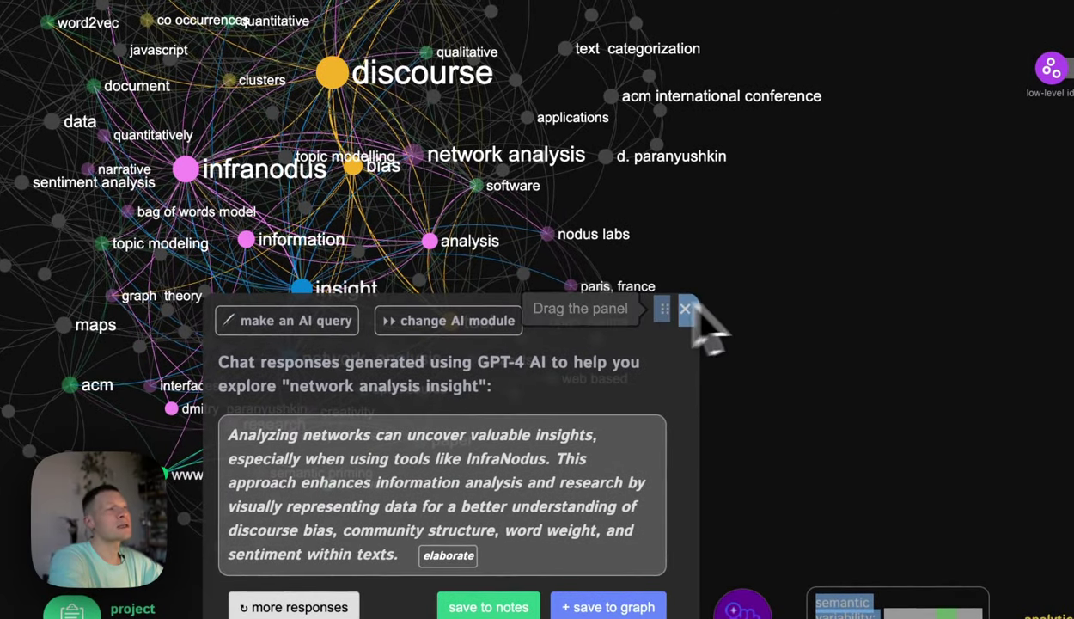
left_click_drag(851, 312, 719, 230)
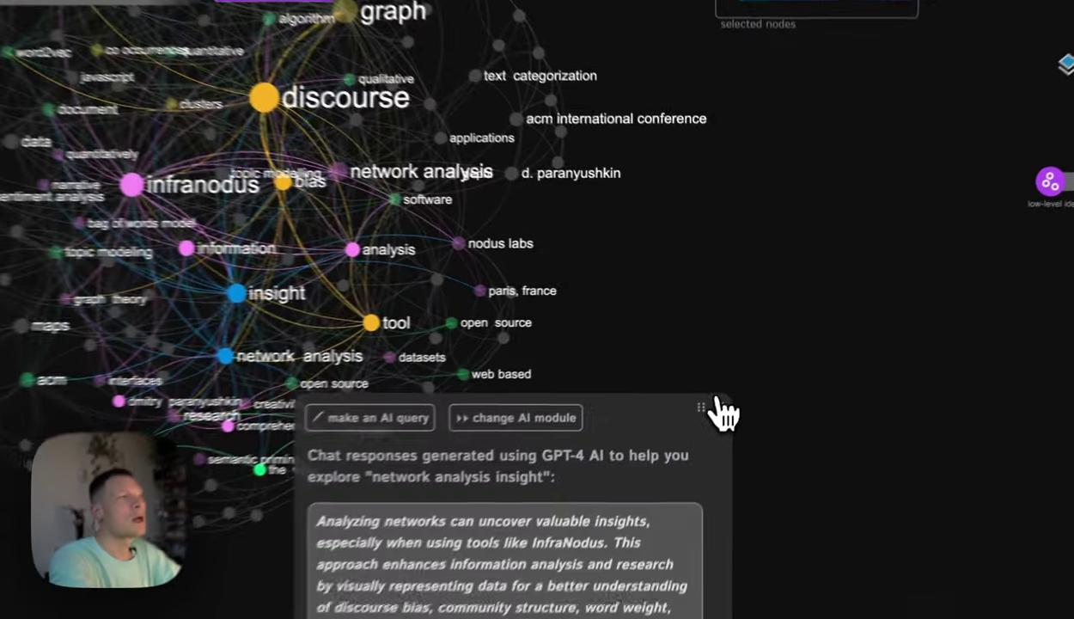
Dismiss the GPT-4 response and open Text Analytics with AI topic names on clusters
left_click(740, 369)
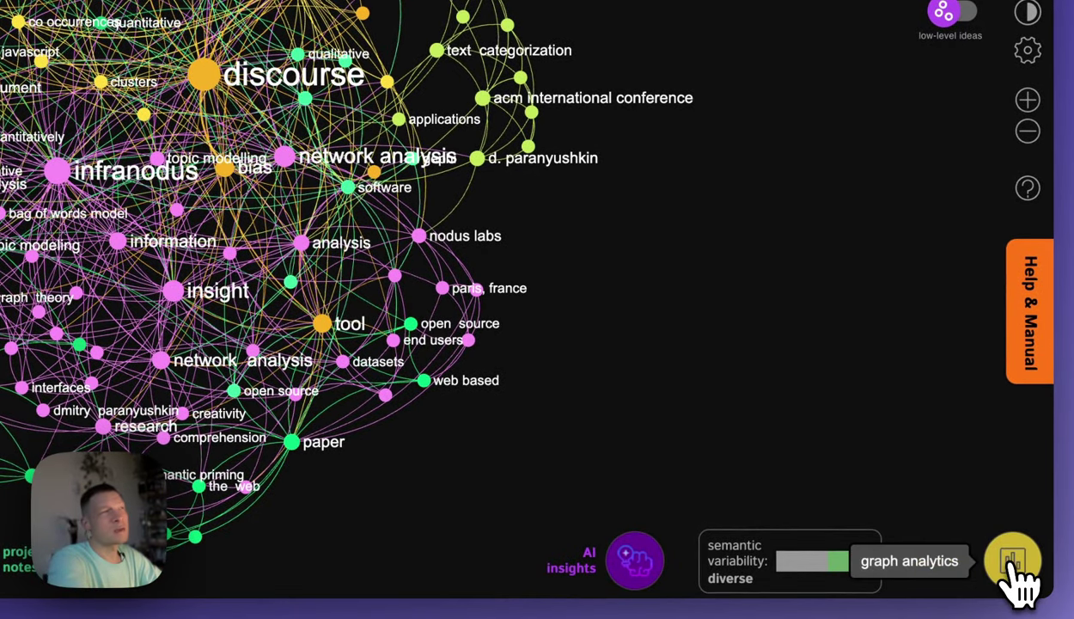
left_click(1013, 567)
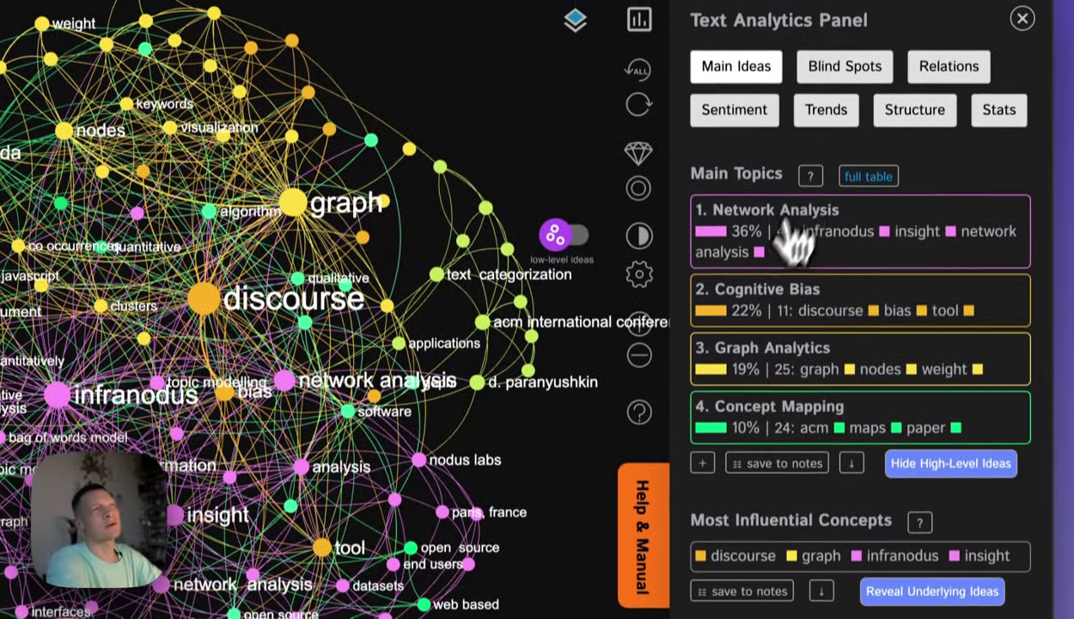
left_click(868, 214)
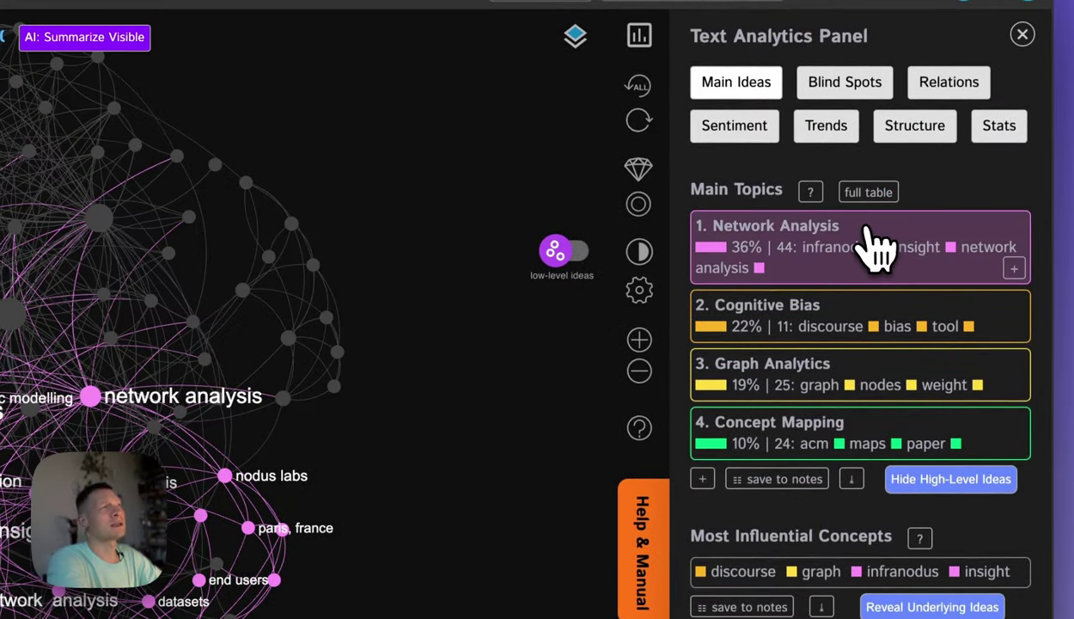
left_click(875, 243)
left_click(556, 258)
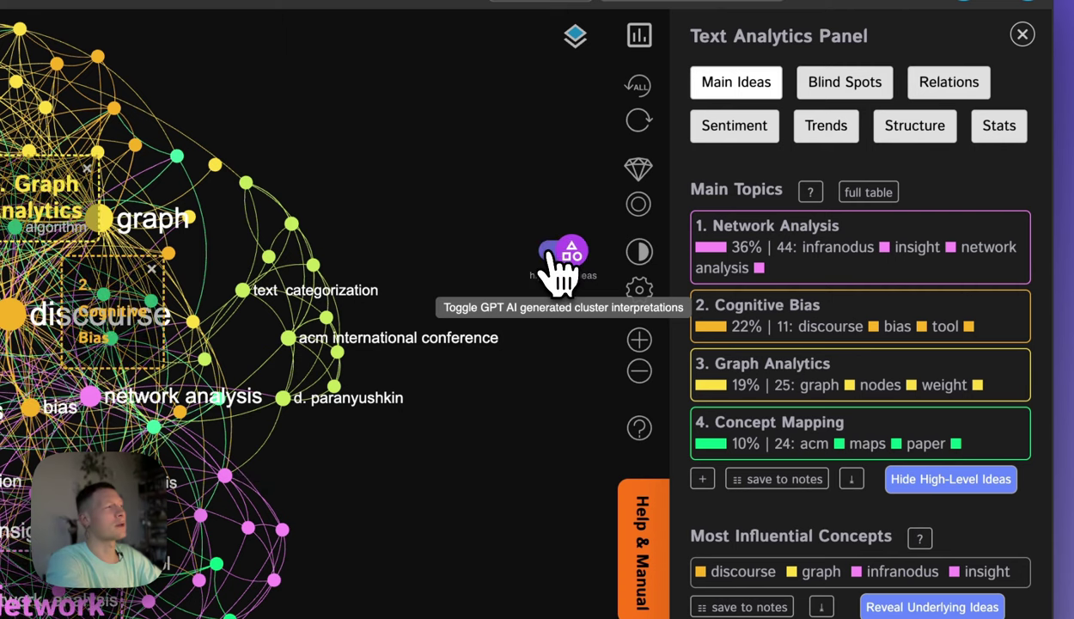
Briefly highlight the Network Analysis and Cognitive Bias topic clusters
left_click(899, 243)
left_click(899, 243)
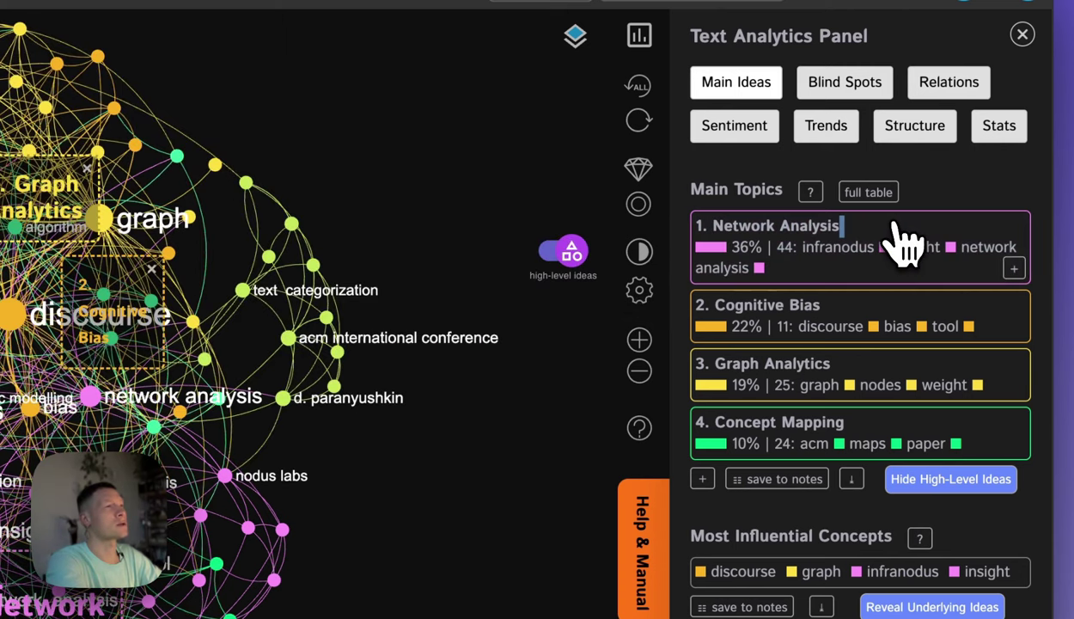
left_click(876, 312)
left_click(874, 305)
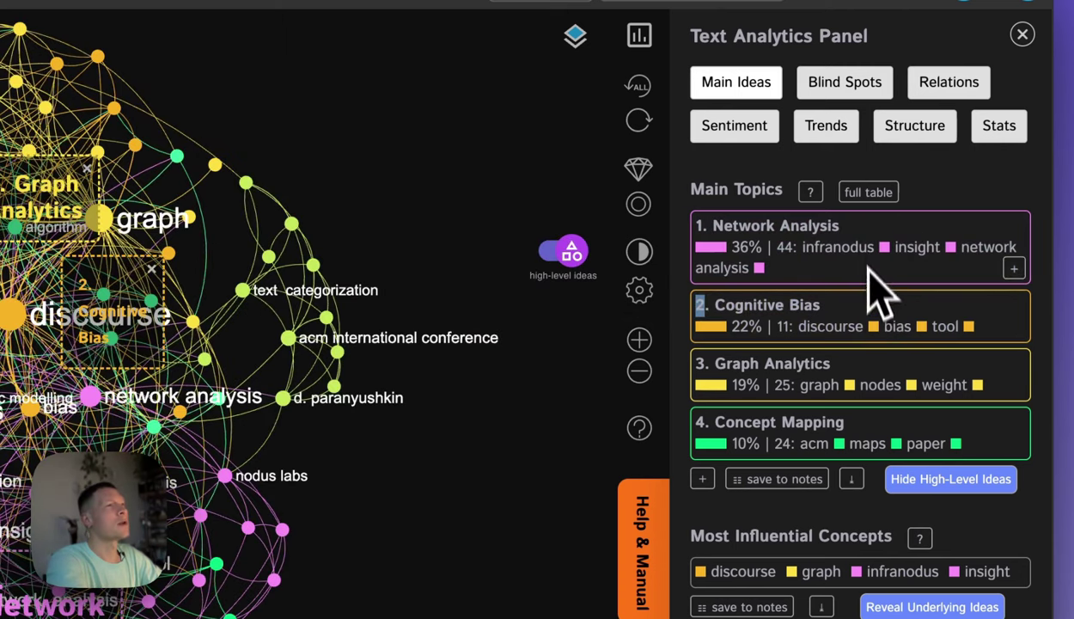
Open Blind Spots and highlight the Concept Mapping and Graph Analytics gap in the network
left_click(859, 91)
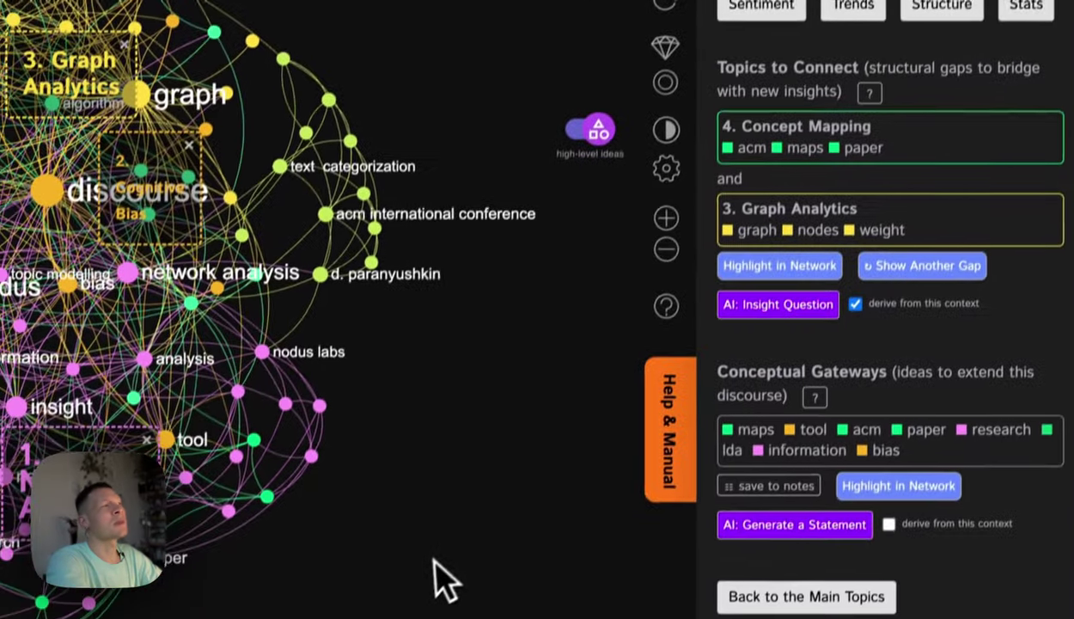
left_click(804, 267)
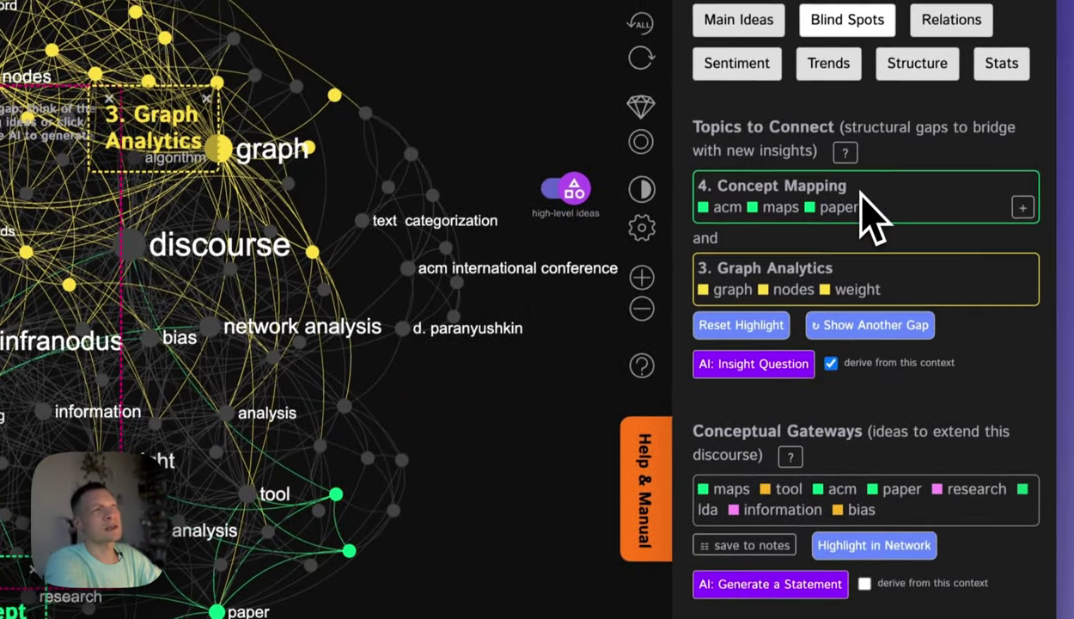
left_click(889, 129)
left_click(921, 290)
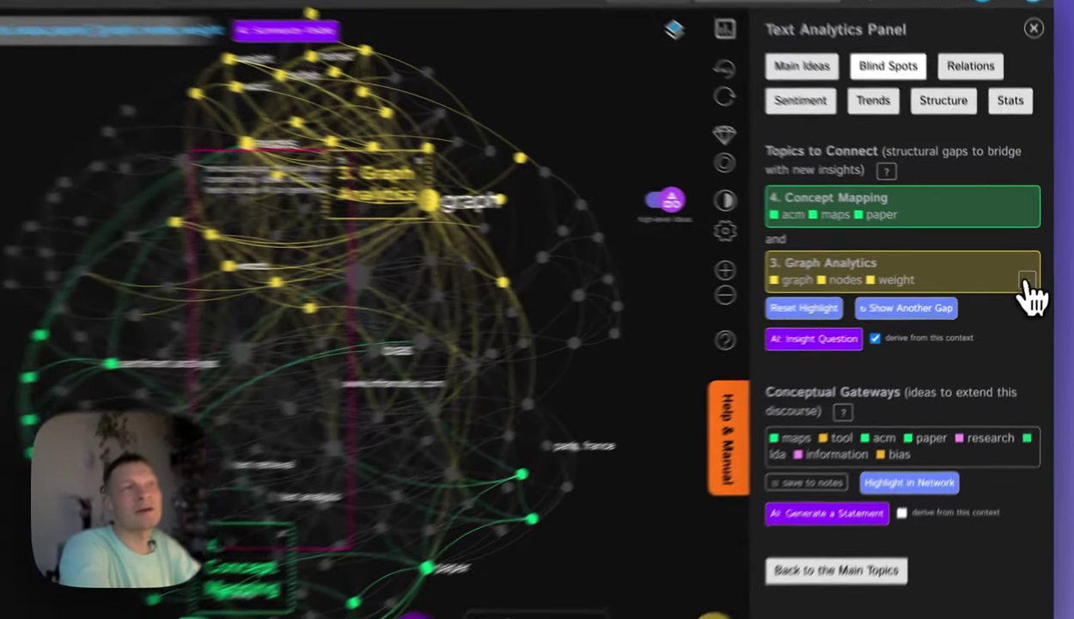
left_click(1030, 277)
left_click(1021, 408)
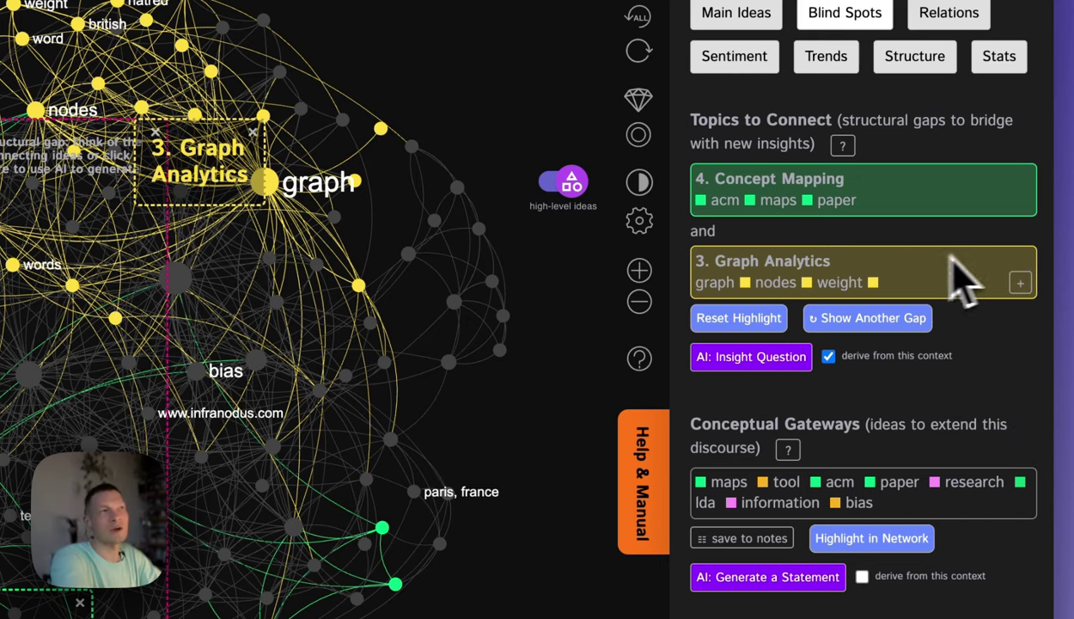
left_click(1021, 202)
left_click(1014, 344)
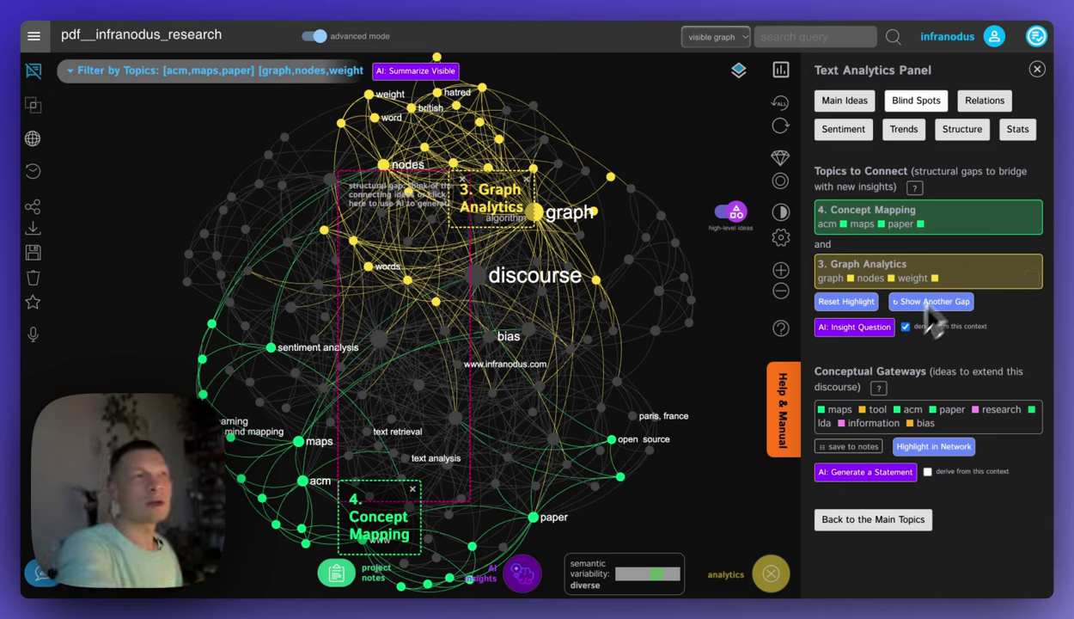
Generate GPT insight questions bridging Concept Mapping and Graph Analytics, requesting more twice
left_click(856, 330)
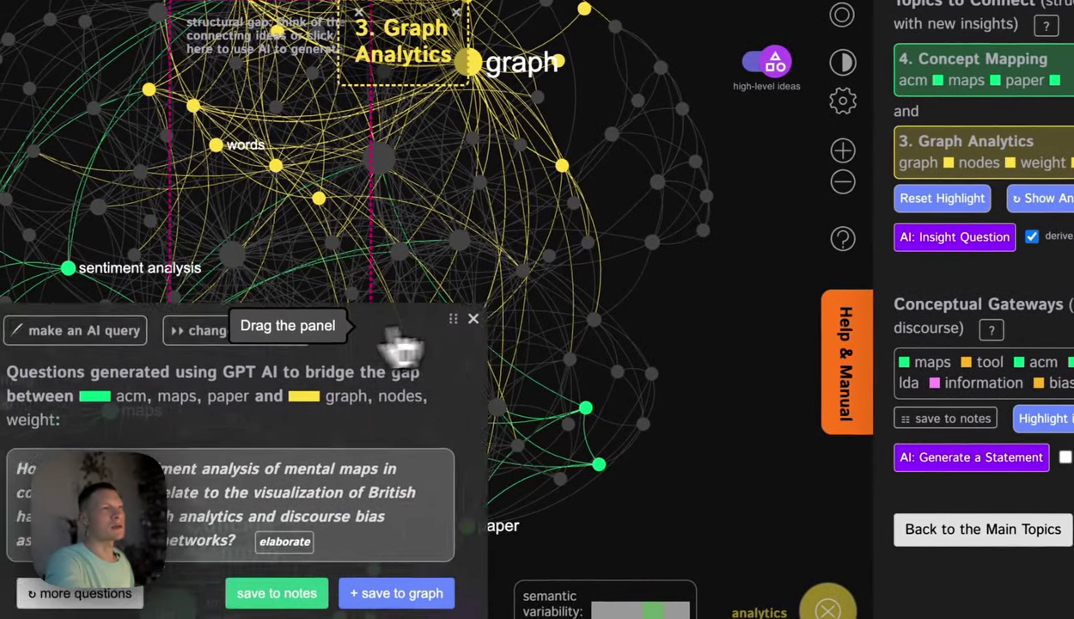
left_click_drag(402, 344, 563, 329)
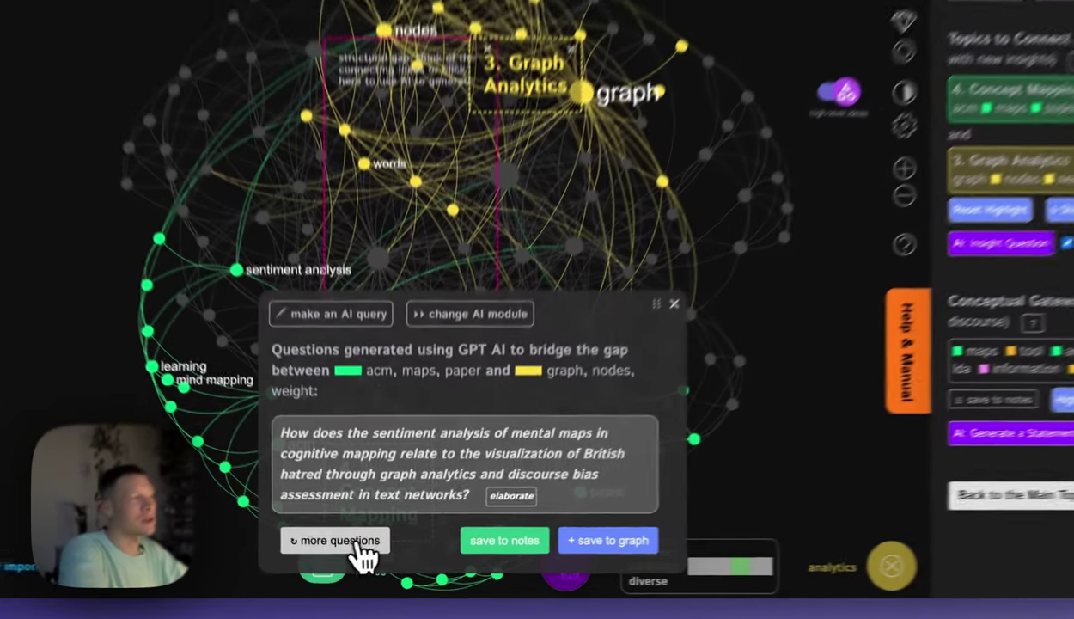
left_click(343, 553)
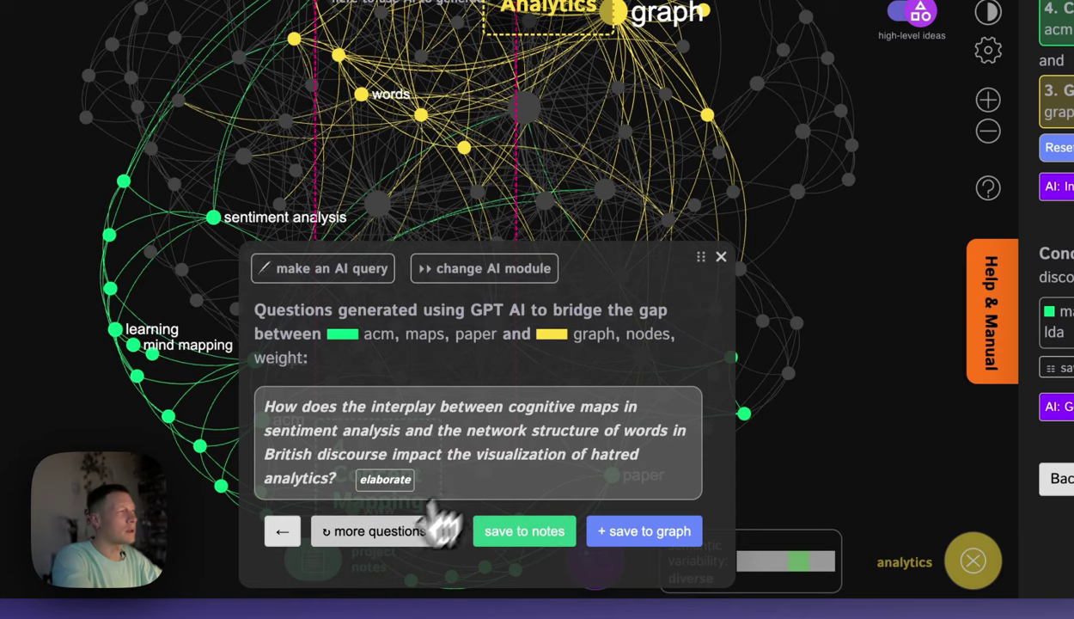
left_click(381, 538)
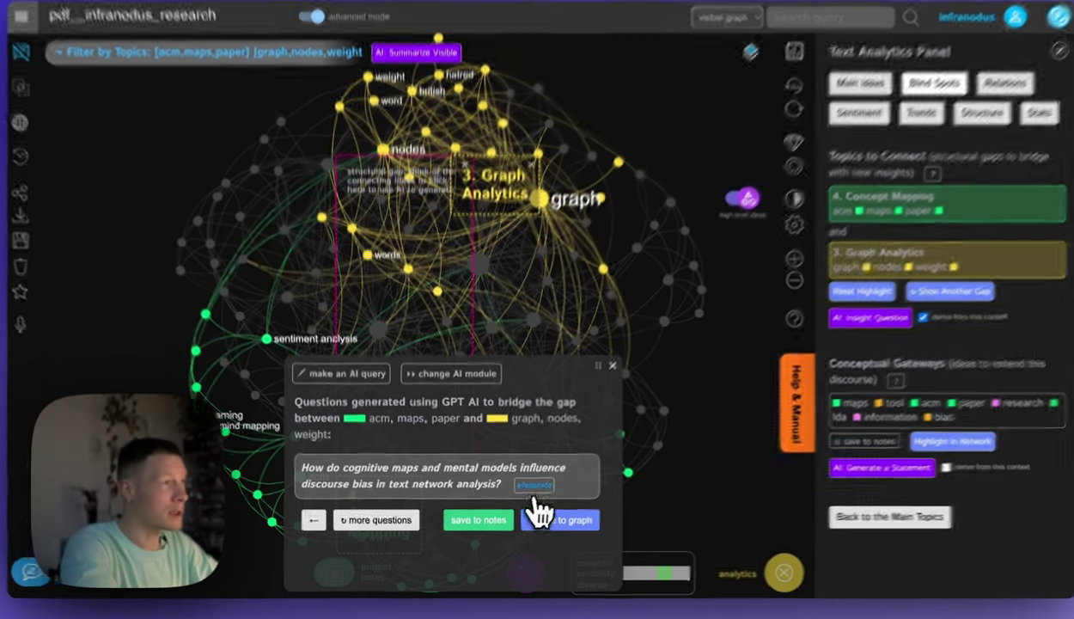
Have GPT-4 Chat elaborate on how cognitive maps and mental models influence discourse bias
left_click(529, 488)
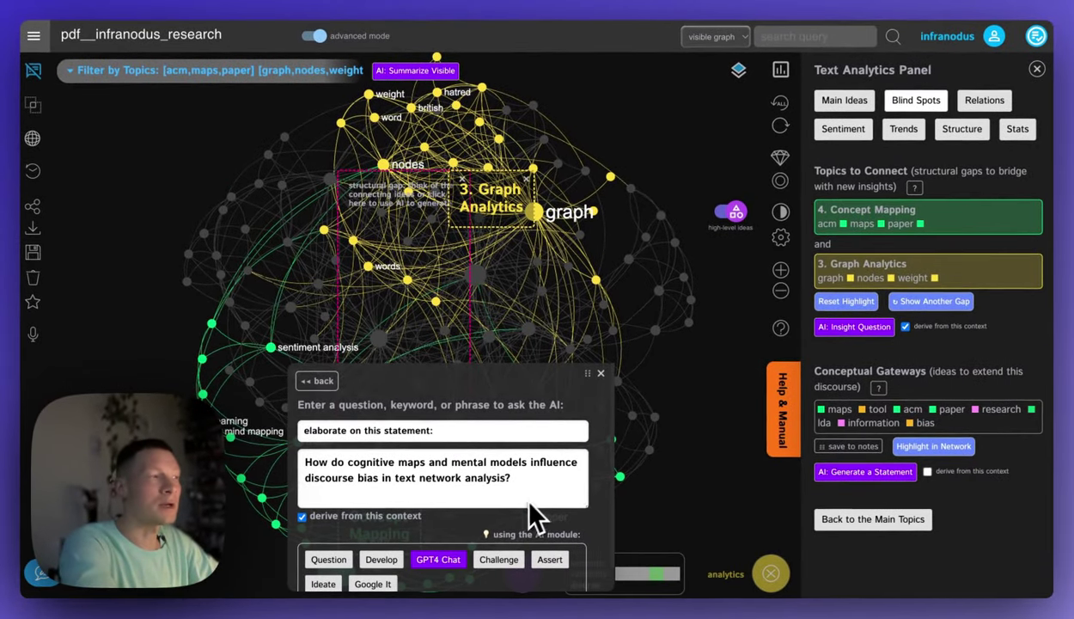
left_click(453, 563)
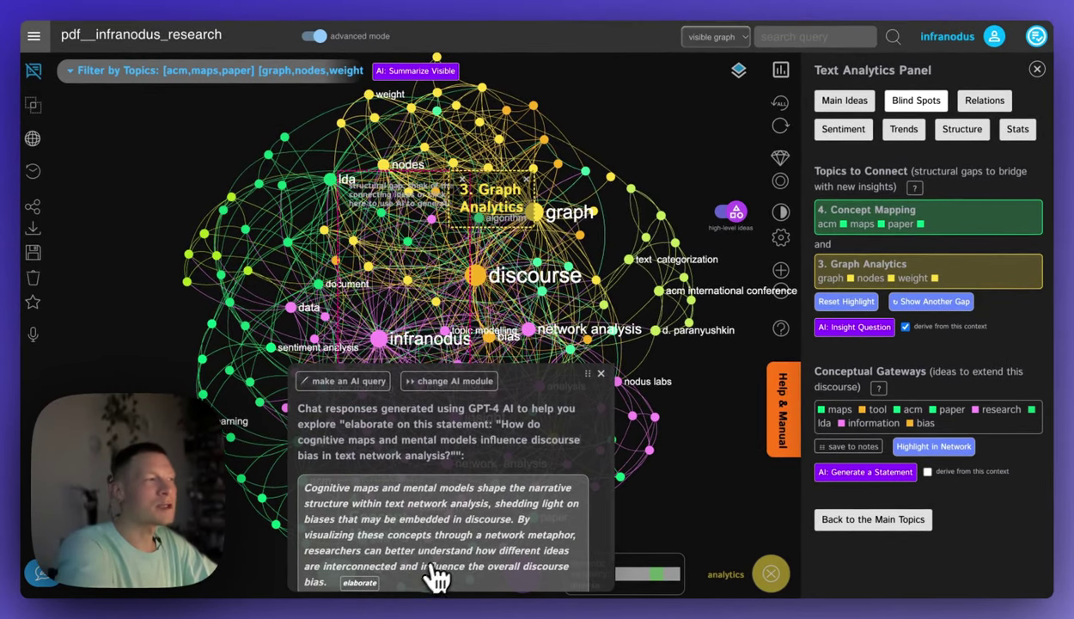
scroll(455, 567, "down", 1)
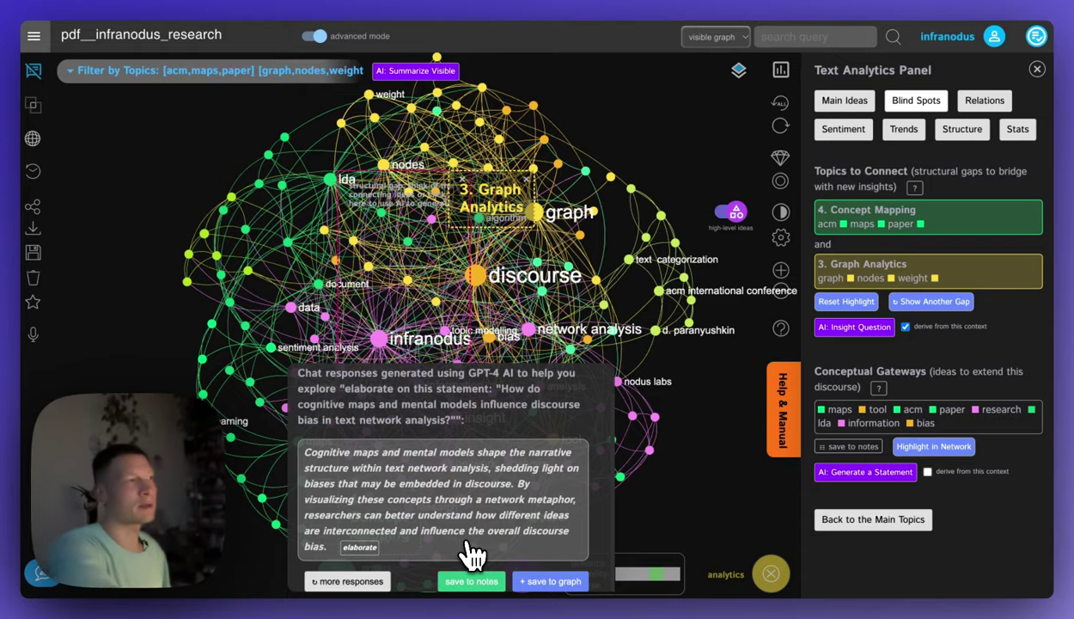
scroll(582, 413, "up", 2)
Generate a context-free AI insight question linking sentiment analysis and mapping online hate speech
left_click(601, 379)
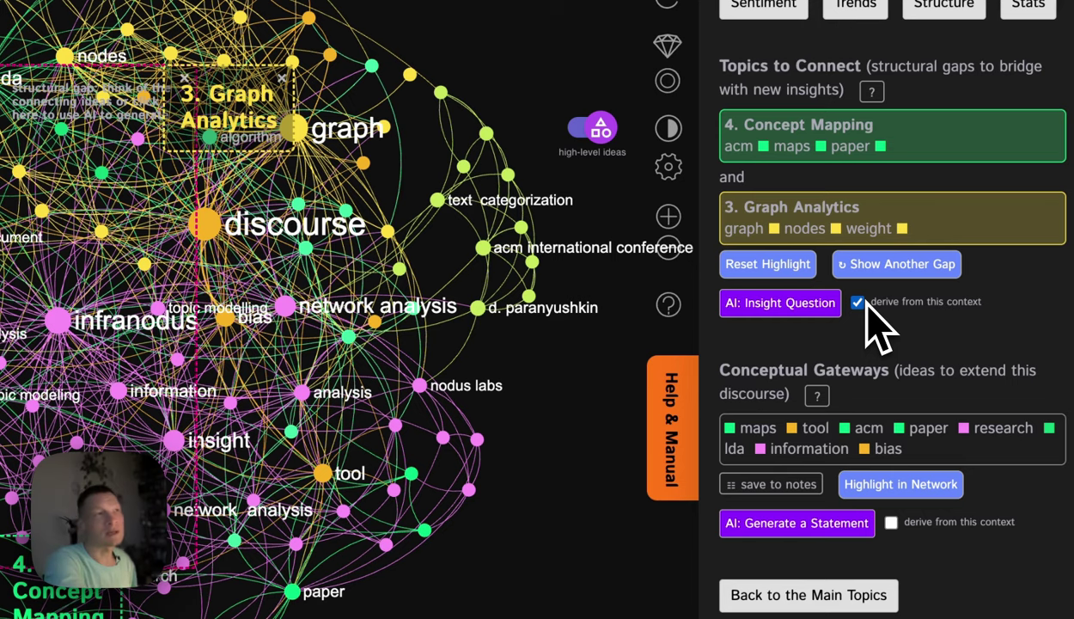
left_click(857, 302)
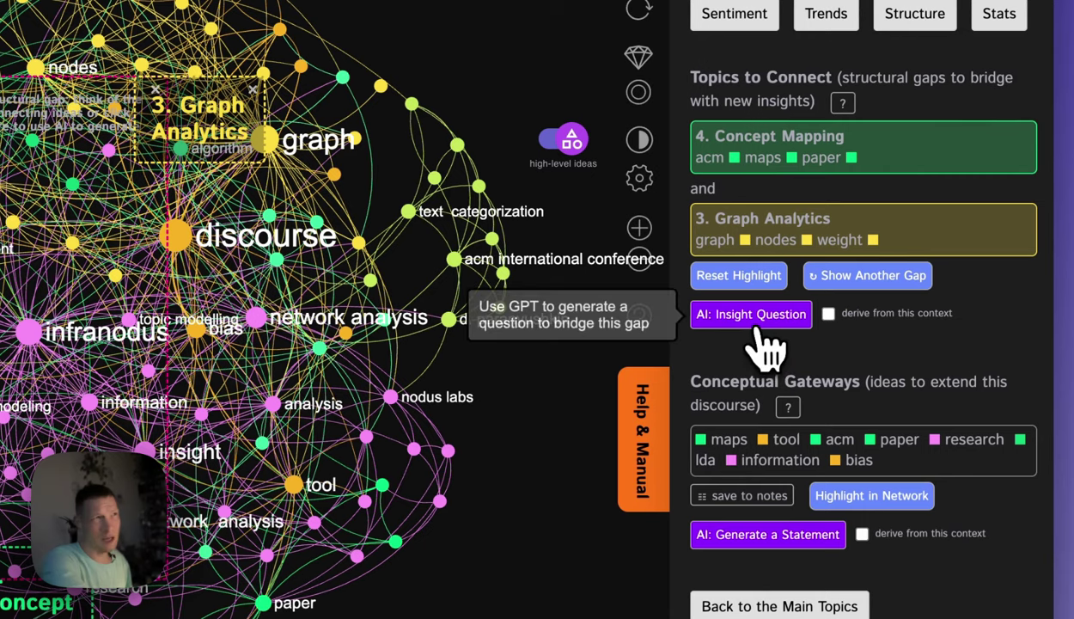
left_click(755, 314)
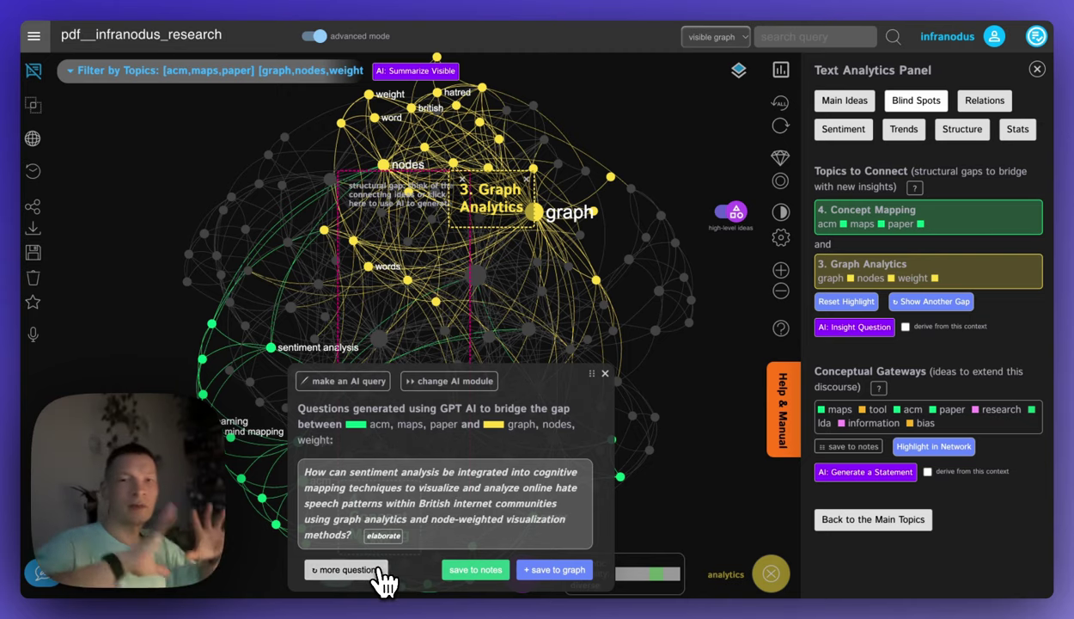
Get a context-free GPT-4 elaboration on sentiment analysis in hate-speech cognitive mapping, then elaborate further
left_click(386, 534)
left_click(352, 518)
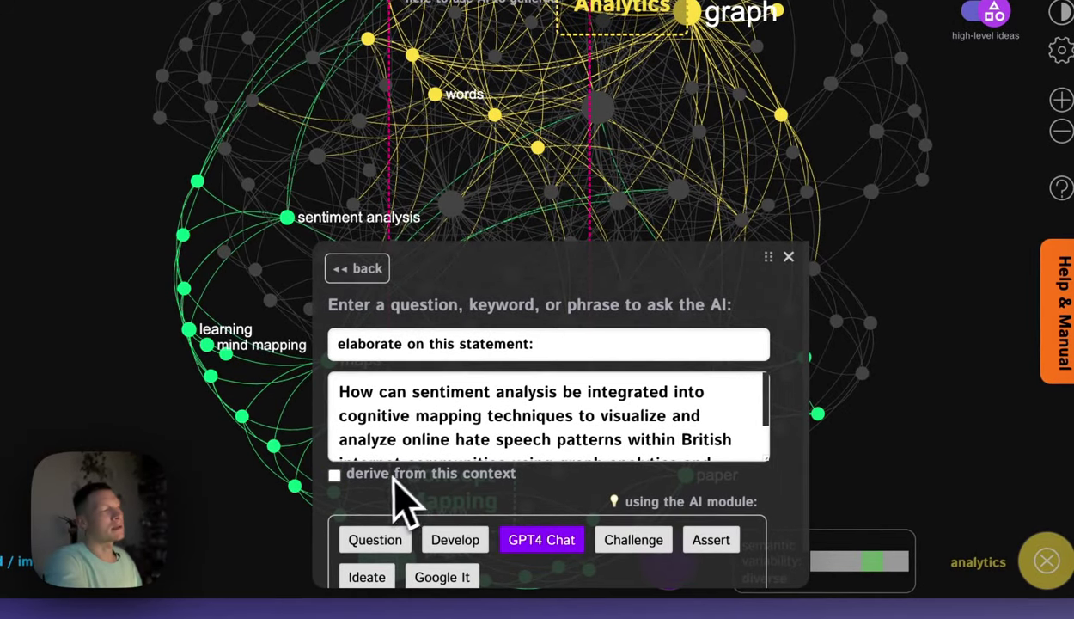
left_click(563, 546)
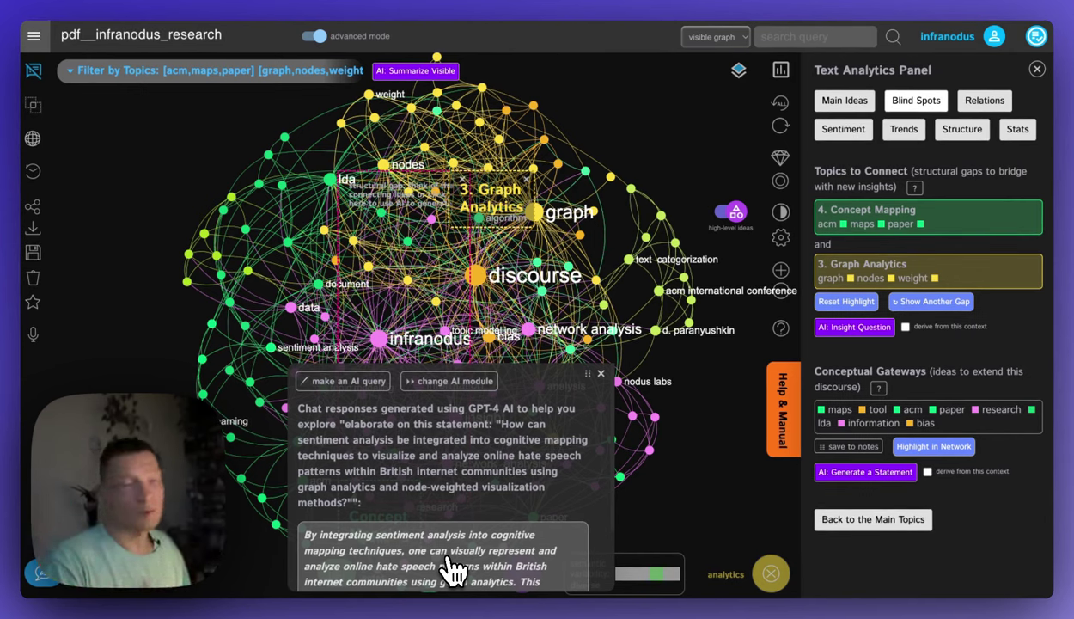
scroll(453, 569, "down", 2)
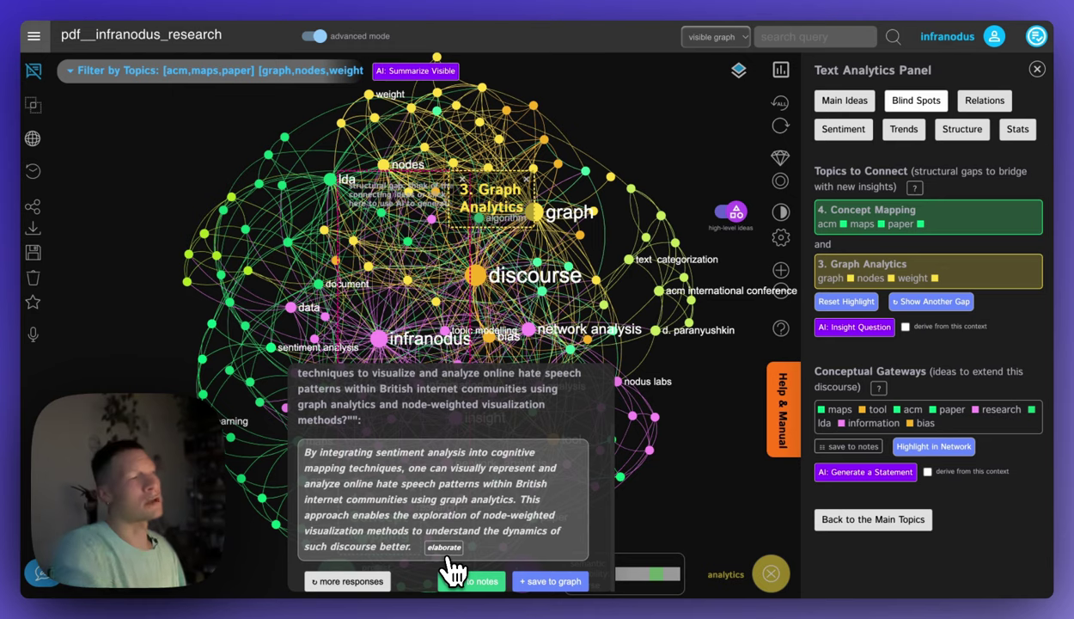
left_click(445, 550)
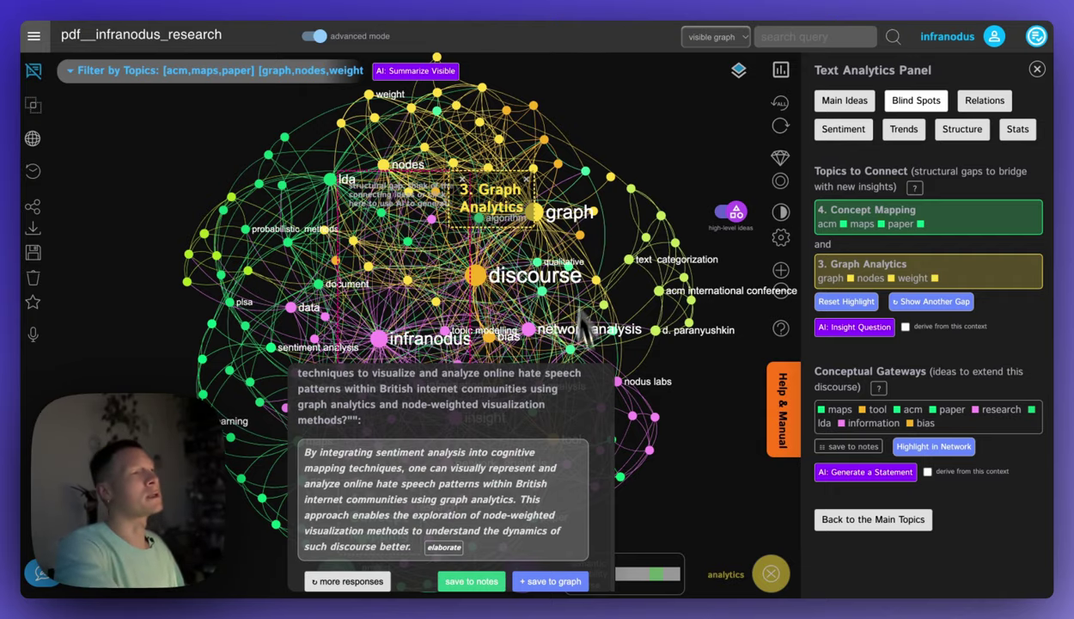
scroll(593, 396, "up", 2)
Close the AI chat panel to reveal the Graph Analytics–Concept Mapping gap in the graph
left_click(600, 373)
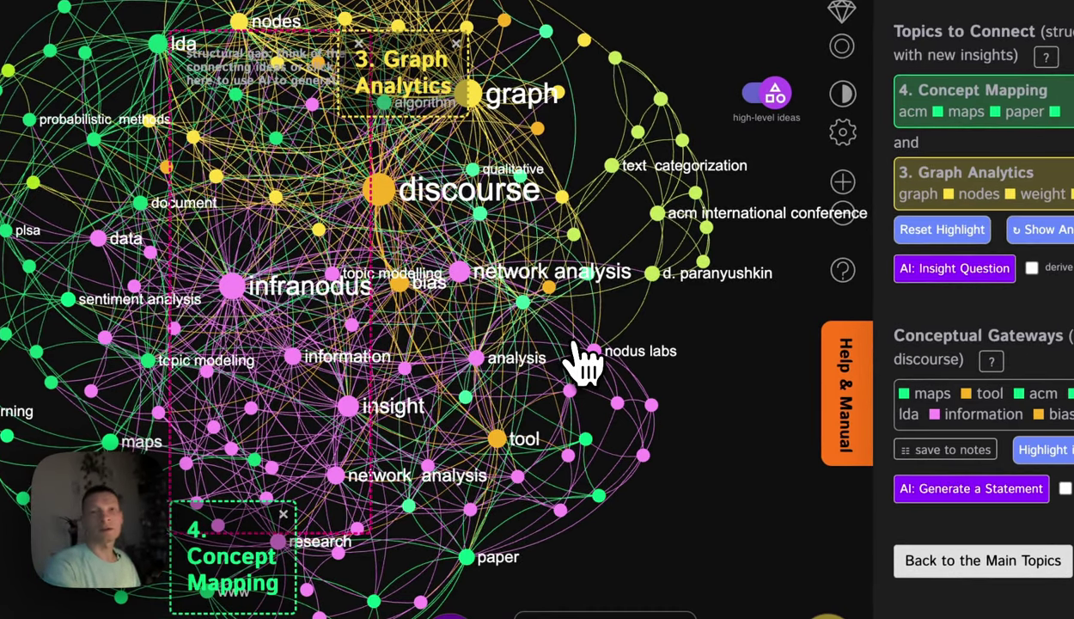